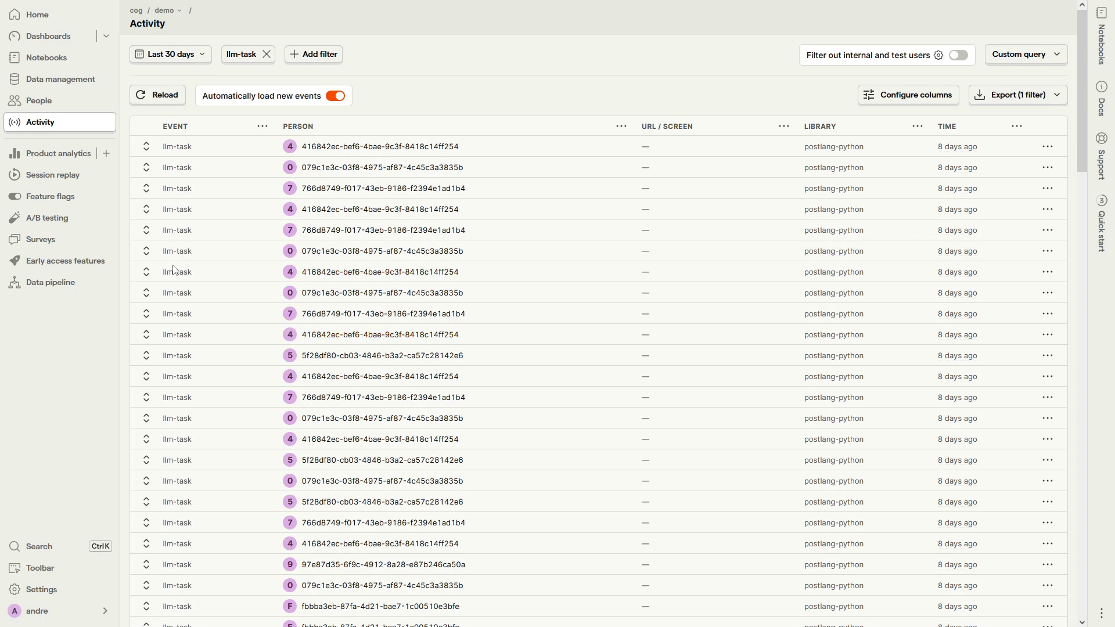
Expand the first llm-task event and examine its properties, including the $llm_input and $llm_output texts.
{"action": "left_click", "coordinate": [146, 148]}
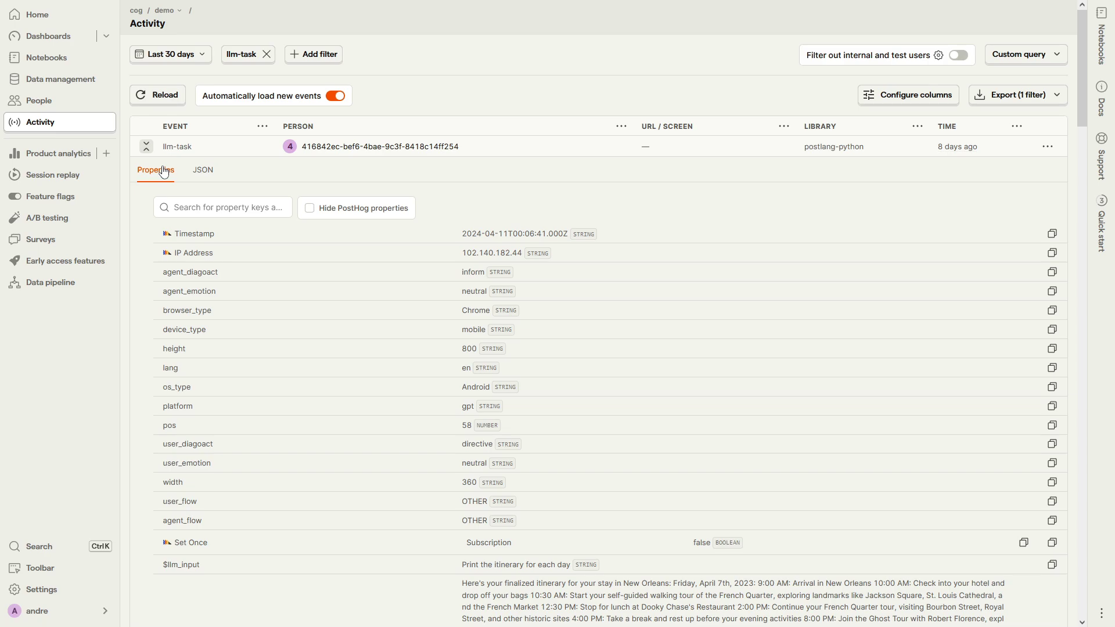
{"action": "scroll", "coordinate": [357, 338], "scroll_direction": "down", "scroll_amount": 2}
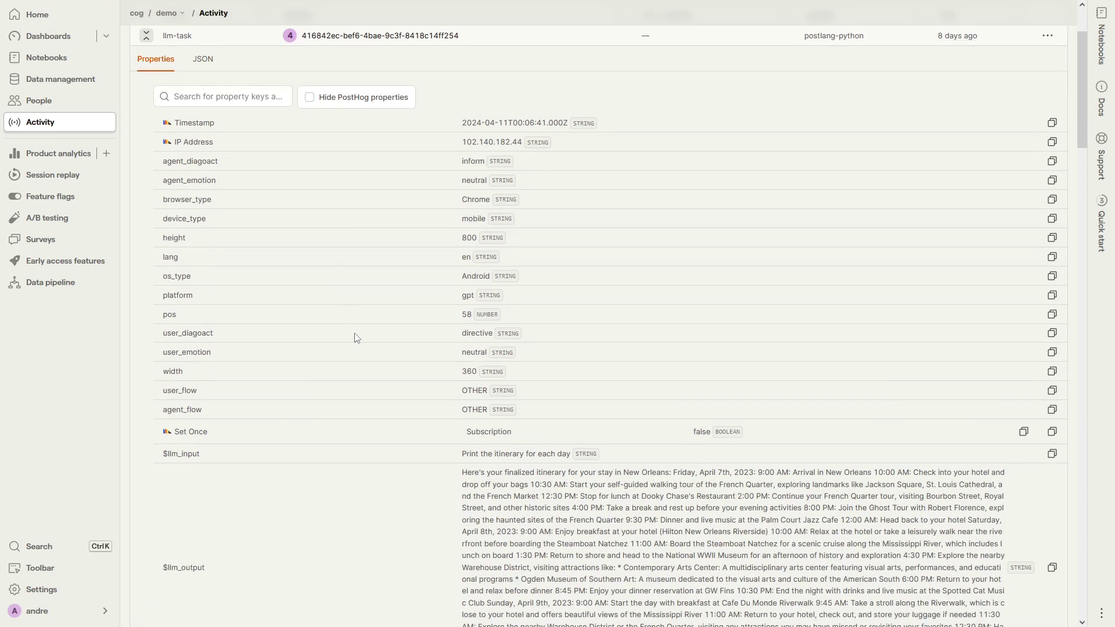
{"action": "triple_click", "coordinate": [494, 446]}
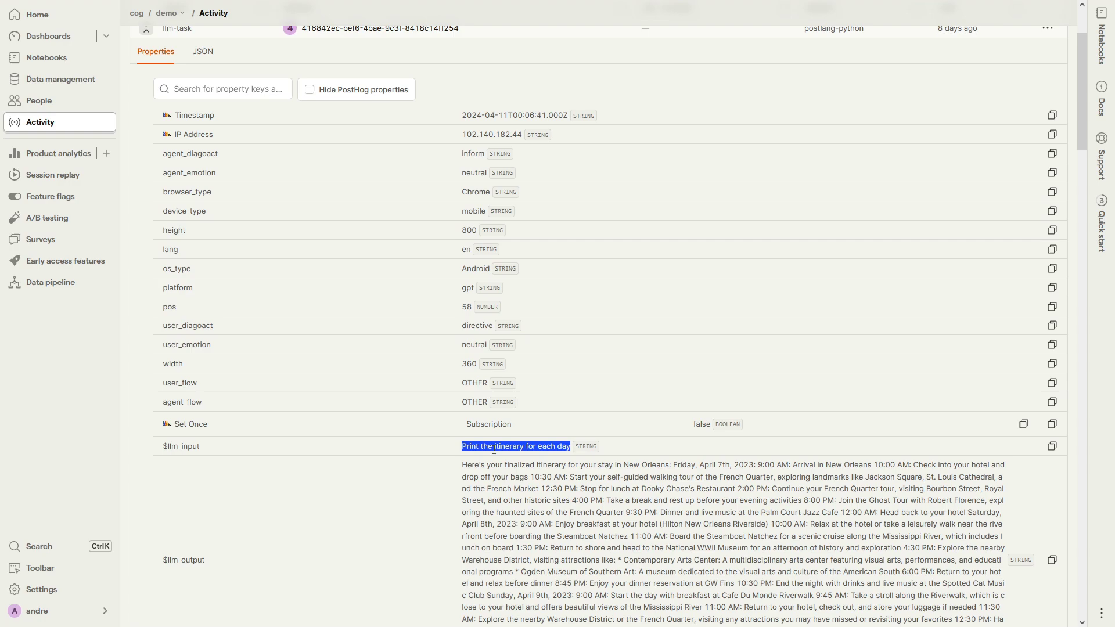
{"action": "triple_click", "coordinate": [536, 511]}
{"action": "left_click", "coordinate": [540, 511]}
{"action": "scroll", "coordinate": [515, 371], "scroll_direction": "up", "scroll_amount": 2}
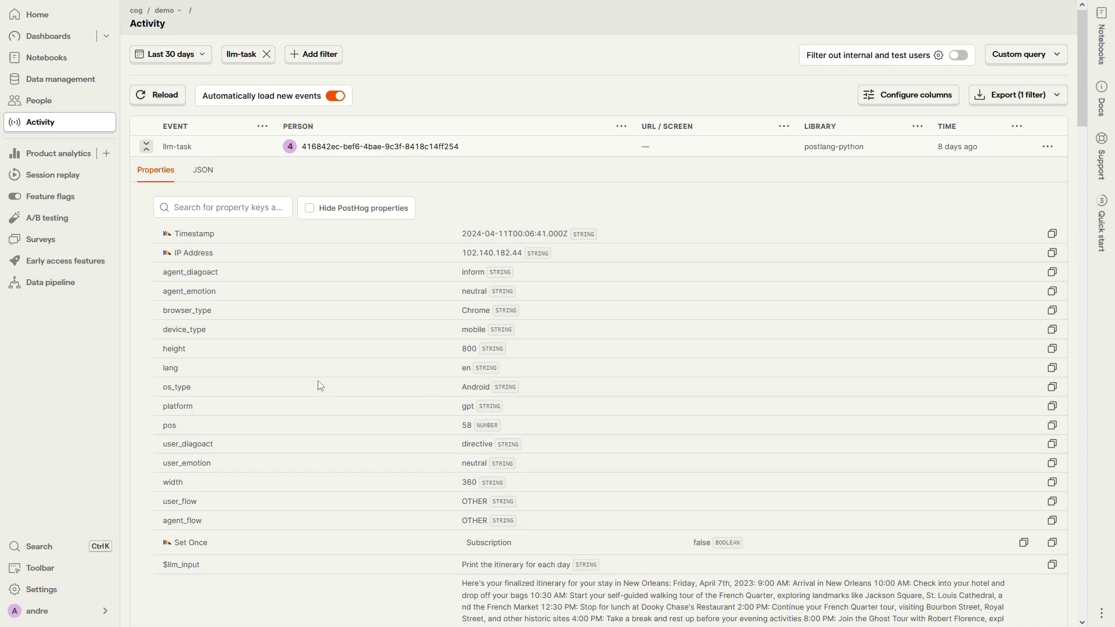
Open the pinned User Growth & User Satisfaction dashboard and review its activity, growth, retention, thumbs down, interruption and dissatisfaction charts.
{"action": "left_click", "coordinate": [106, 36]}
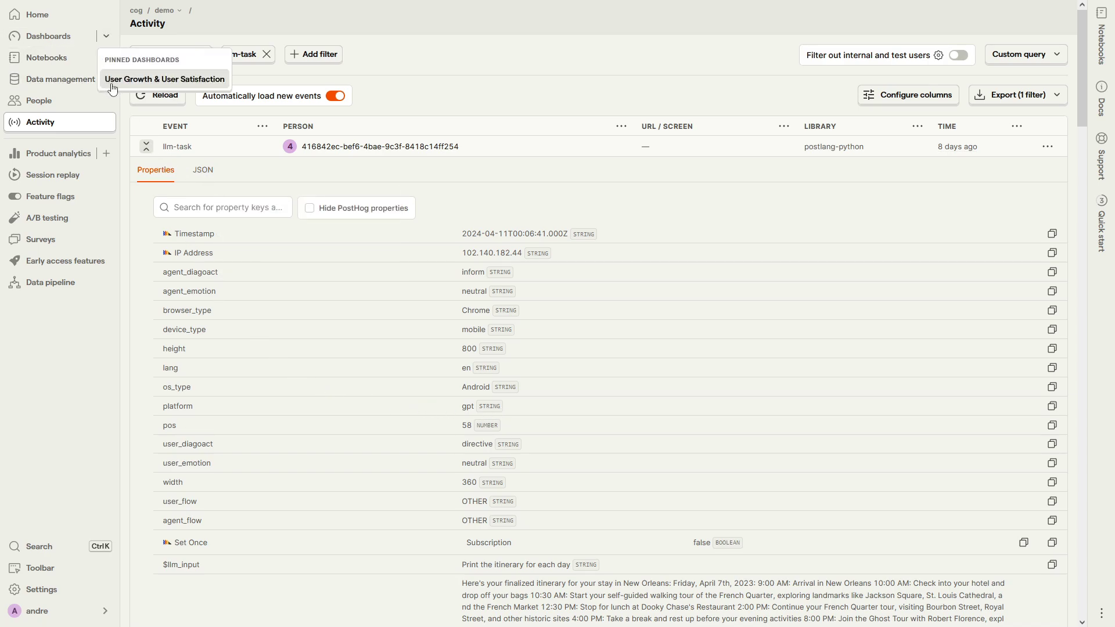
{"action": "left_click", "coordinate": [117, 80]}
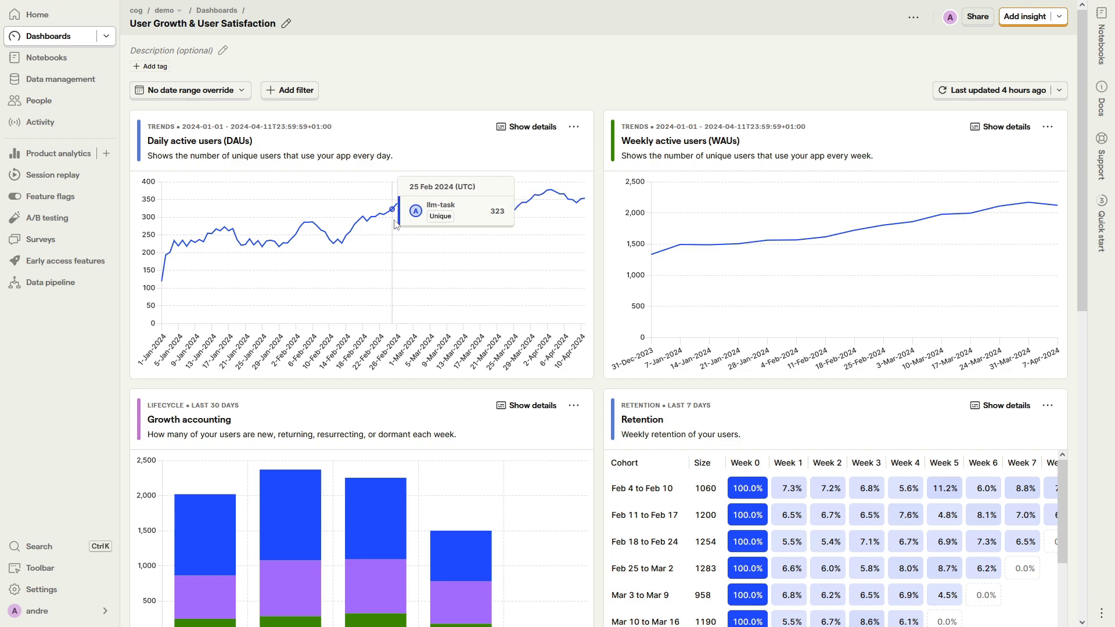
{"action": "scroll", "coordinate": [435, 244], "scroll_direction": "down", "scroll_amount": 3}
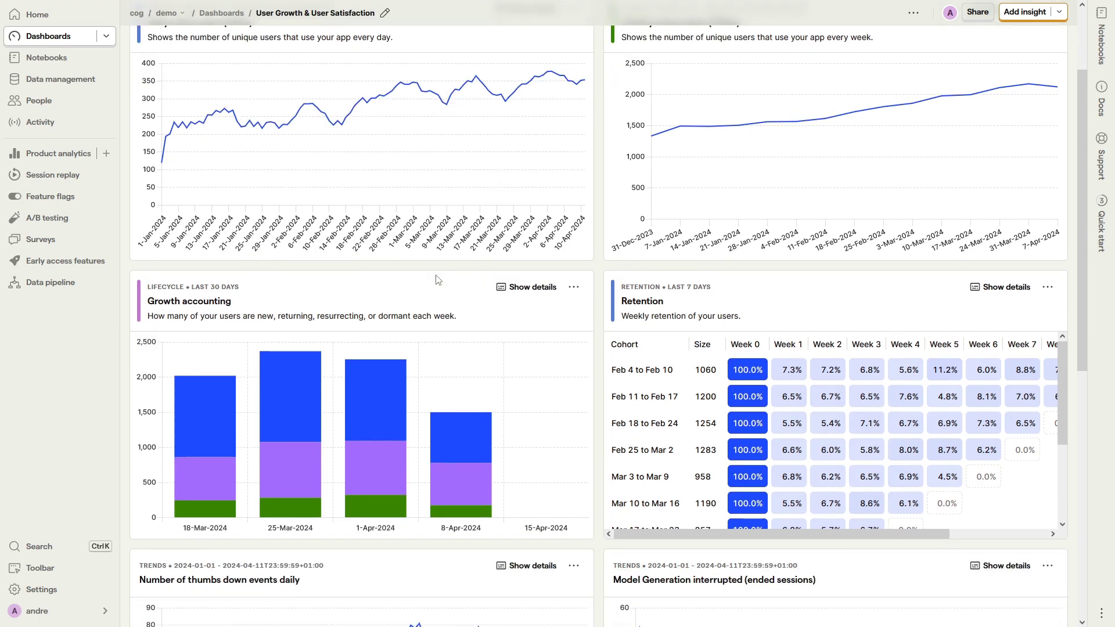
{"action": "scroll", "coordinate": [437, 278], "scroll_direction": "down", "scroll_amount": 2}
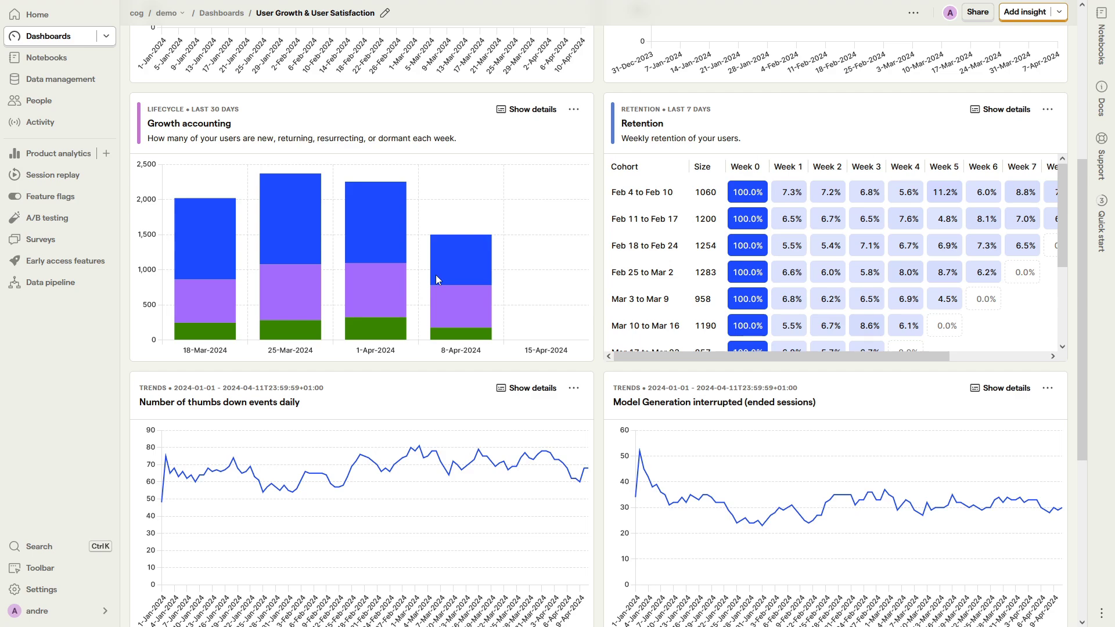
{"action": "scroll", "coordinate": [394, 410], "scroll_direction": "down", "scroll_amount": 2}
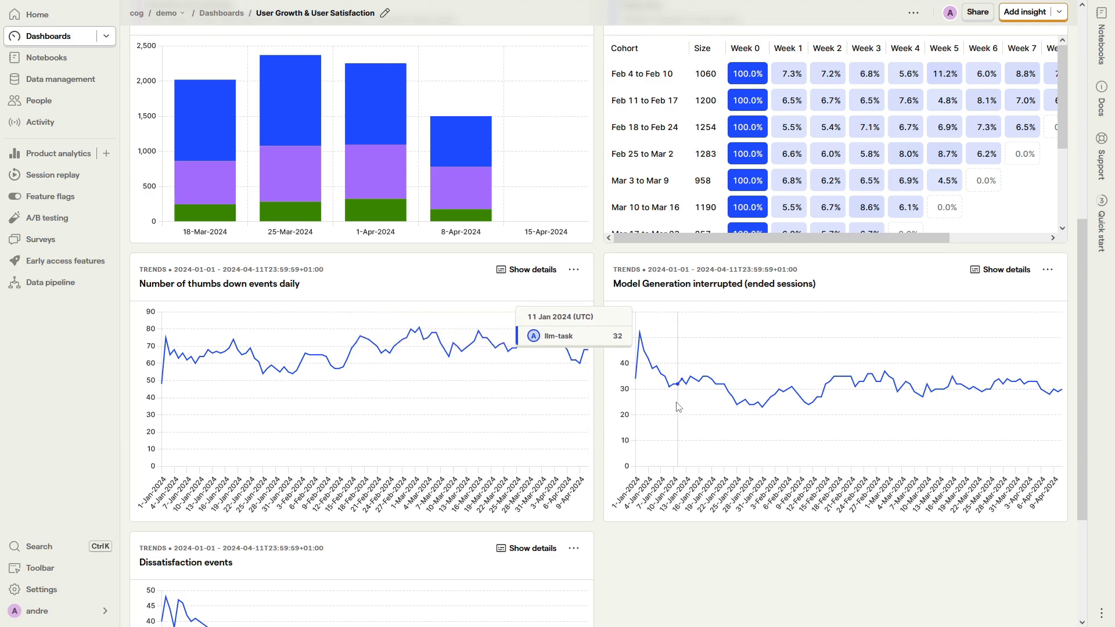
{"action": "scroll", "coordinate": [679, 404], "scroll_direction": "up", "scroll_amount": 2}
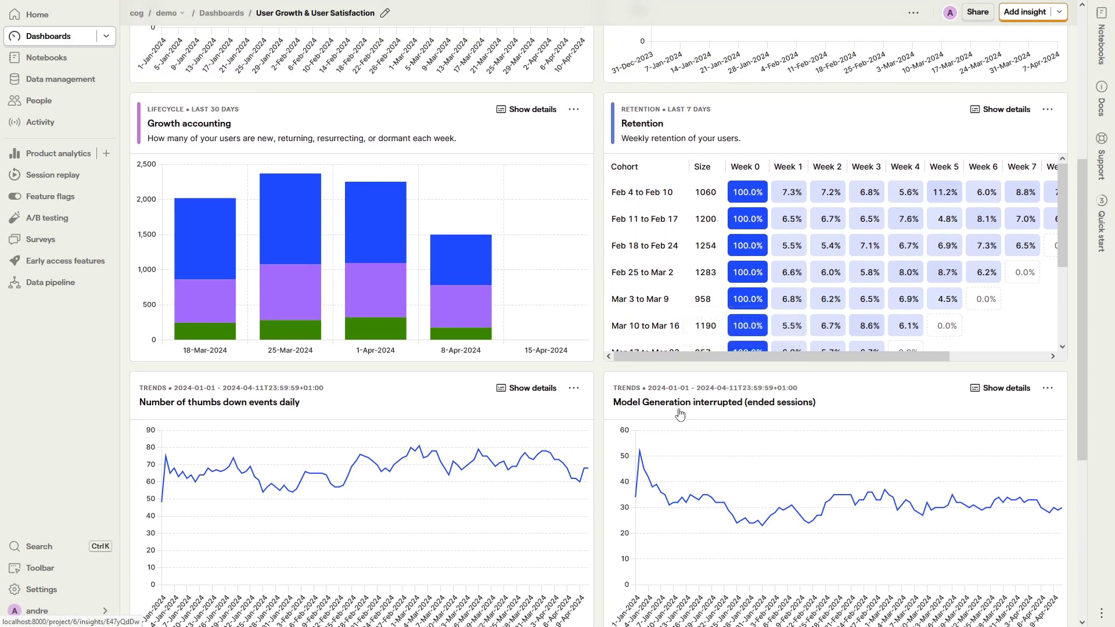
{"action": "scroll", "coordinate": [678, 414], "scroll_direction": "down", "scroll_amount": 2}
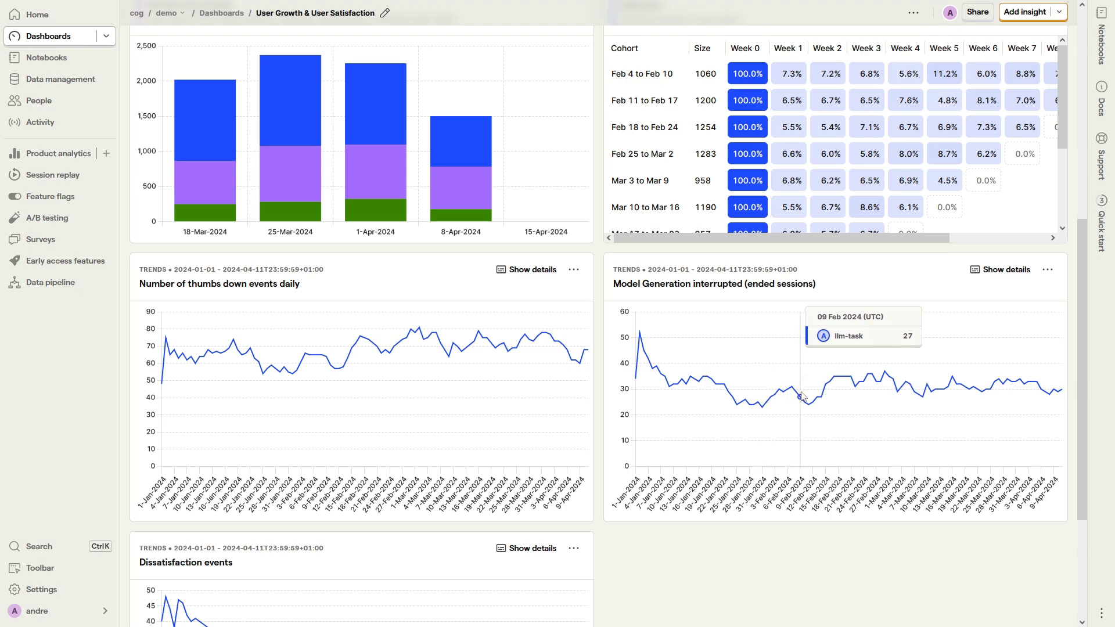
{"action": "scroll", "coordinate": [802, 396], "scroll_direction": "down", "scroll_amount": 1}
{"action": "mouse_move", "coordinate": [785, 406]}
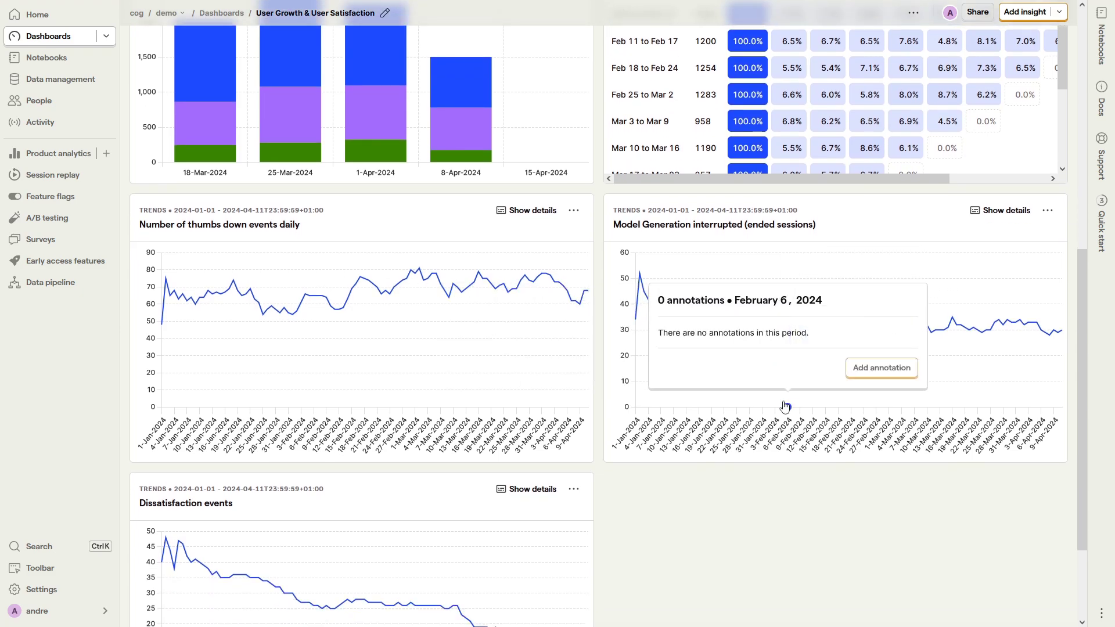
{"action": "scroll", "coordinate": [400, 465], "scroll_direction": "down", "scroll_amount": 2}
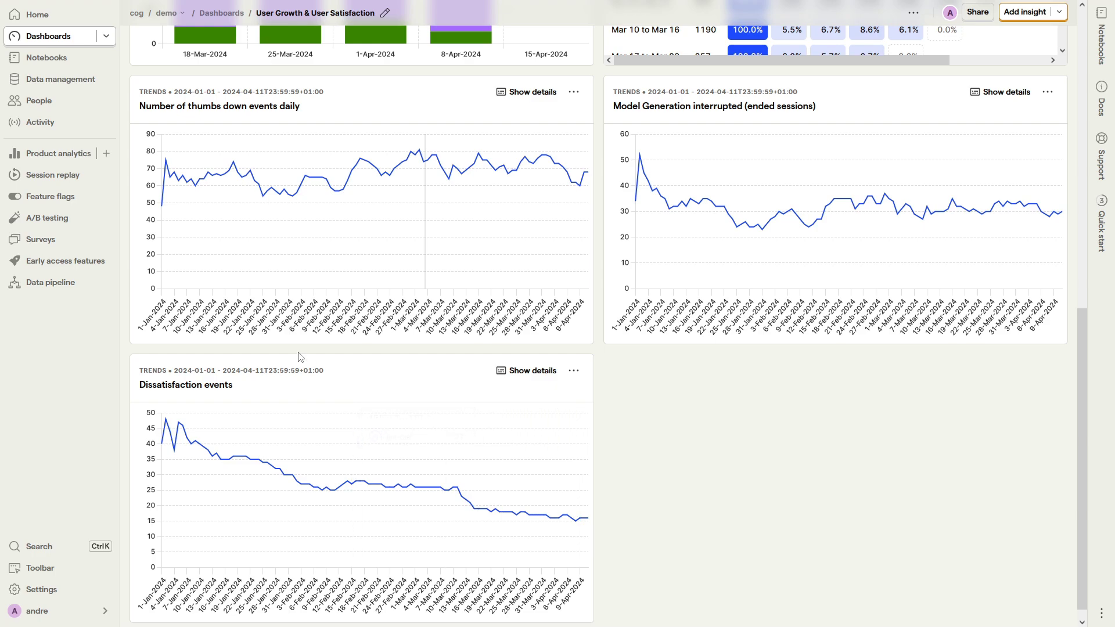
Create a new trends insight charting the total count of llm-task events.
{"action": "left_click", "coordinate": [108, 154]}
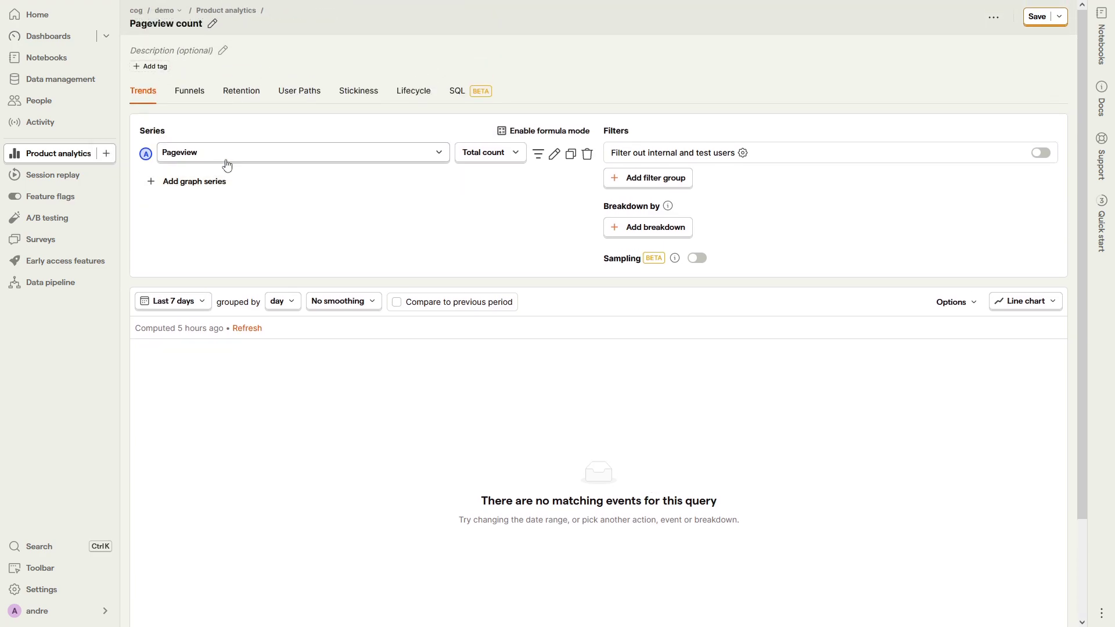
{"action": "left_click", "coordinate": [227, 154]}
{"action": "left_click", "coordinate": [239, 297]}
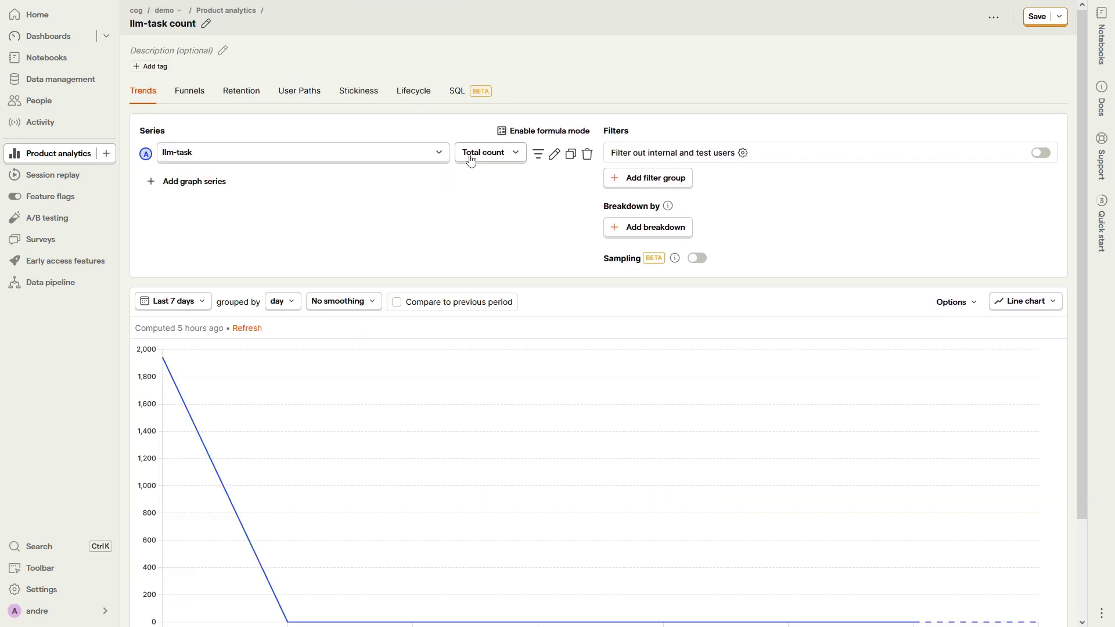
{"action": "left_click", "coordinate": [473, 154]}
{"action": "left_click", "coordinate": [378, 162]}
{"action": "left_click", "coordinate": [498, 157]}
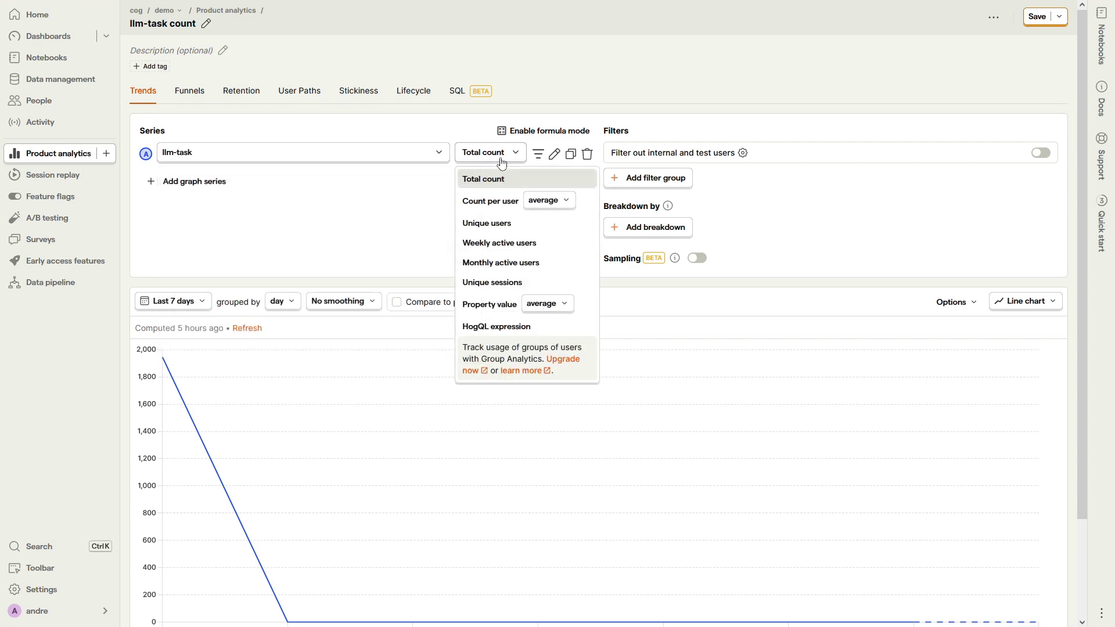
{"action": "left_click", "coordinate": [498, 157]}
Set the insight's date range to January 1 - April 11, 2024 and apply 7 Day smoothing.
{"action": "left_click", "coordinate": [198, 305]}
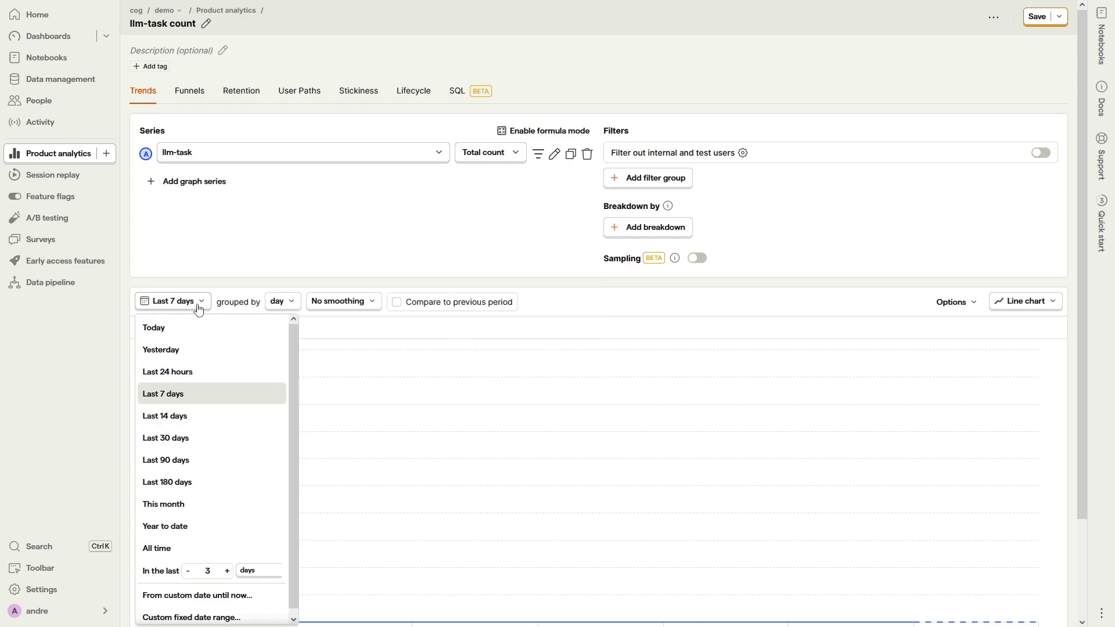
{"action": "left_click", "coordinate": [231, 611]}
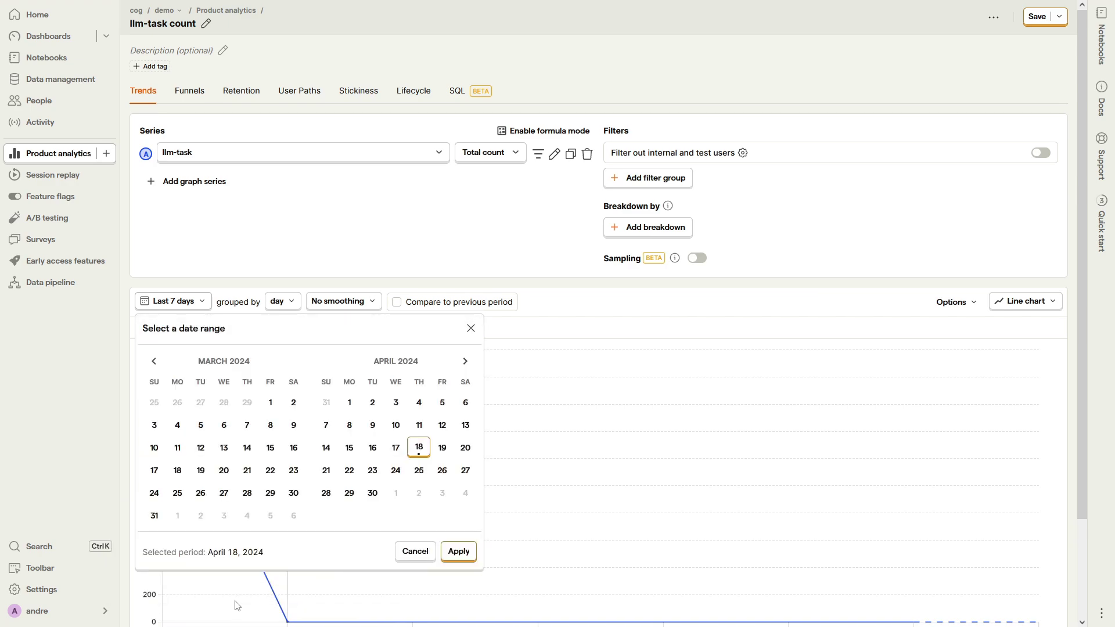
{"action": "left_click", "coordinate": [153, 361]}
{"action": "left_click", "coordinate": [153, 361]}
{"action": "left_click", "coordinate": [177, 402]}
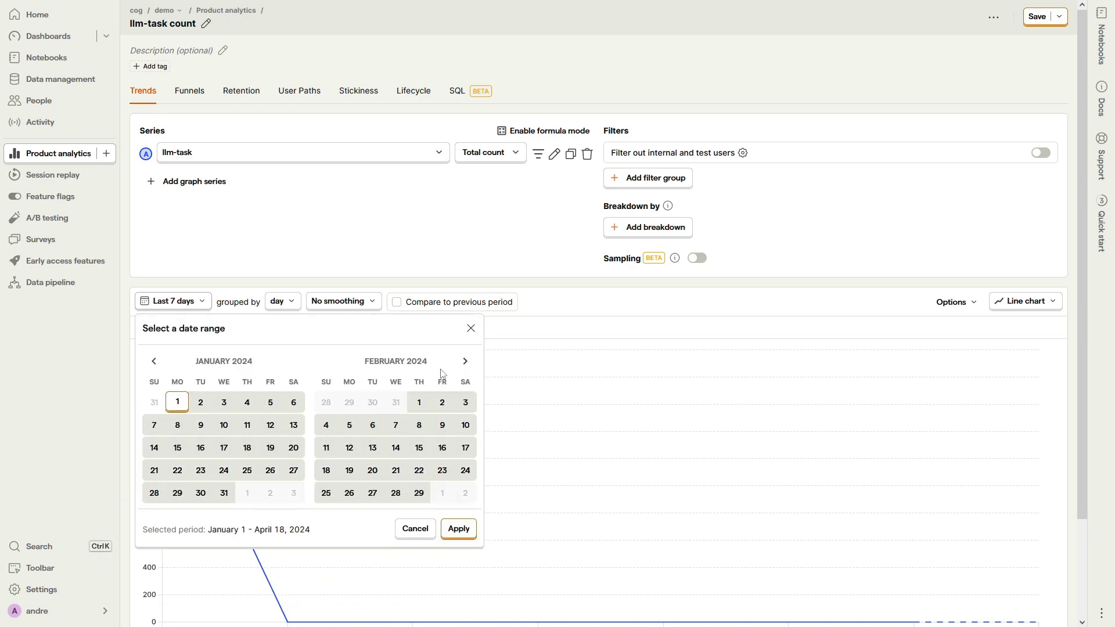
{"action": "left_click", "coordinate": [465, 361]}
{"action": "left_click", "coordinate": [465, 361]}
{"action": "left_click", "coordinate": [418, 425]}
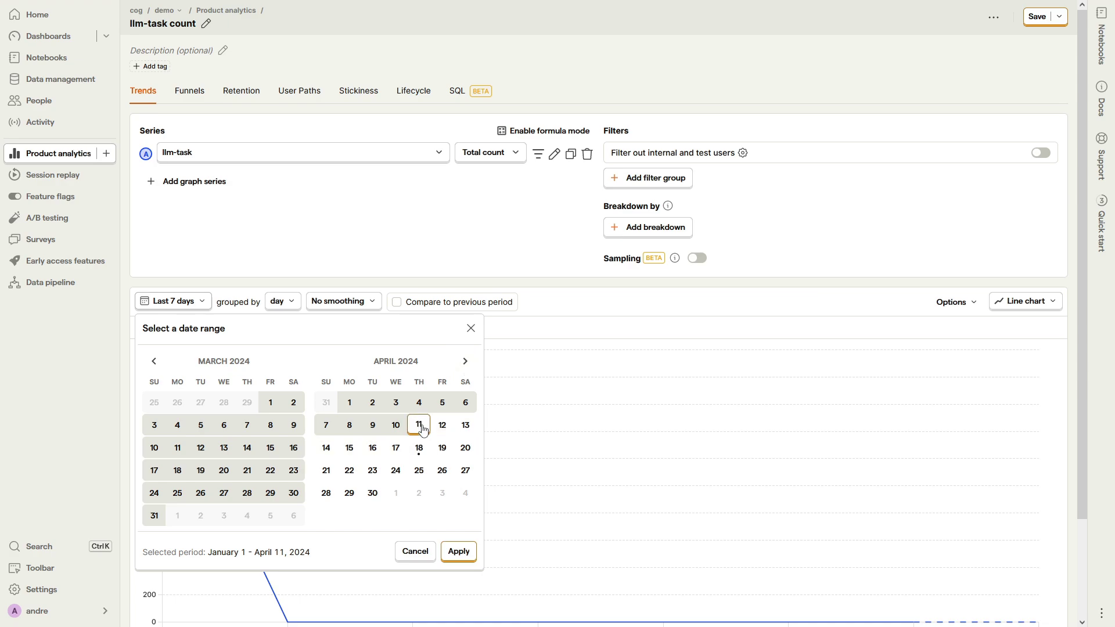
{"action": "left_click", "coordinate": [459, 550]}
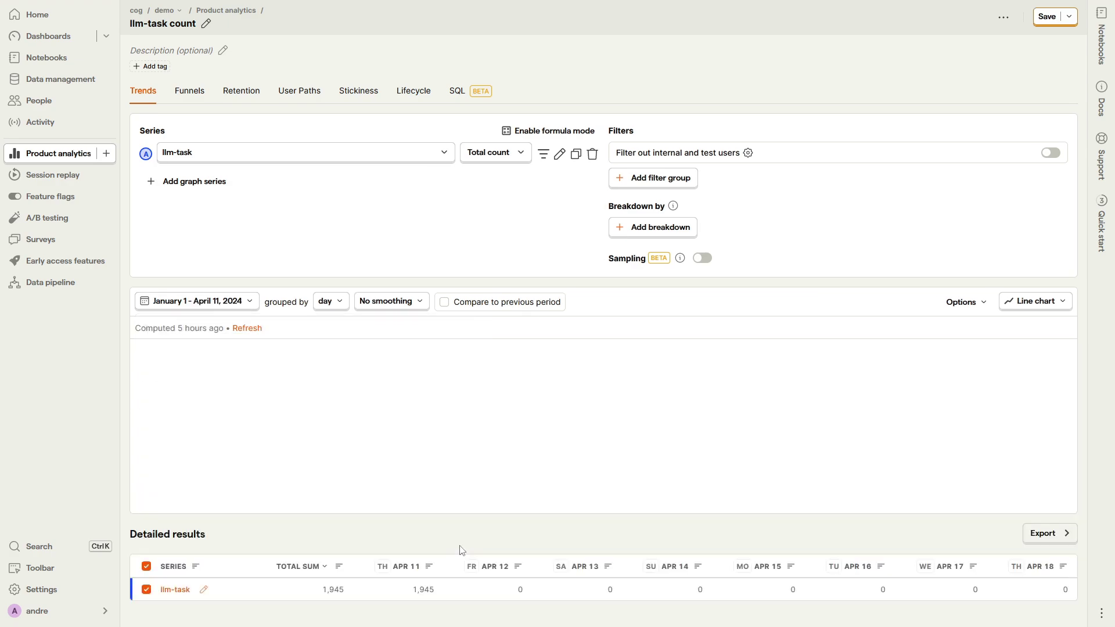
{"action": "left_click", "coordinate": [383, 301]}
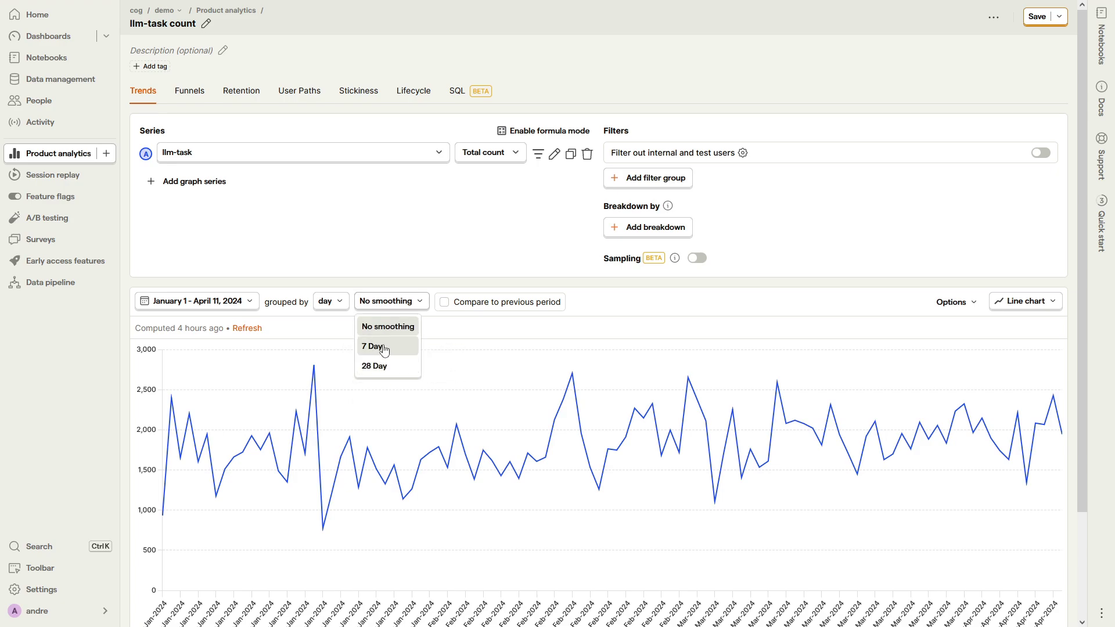
{"action": "left_click", "coordinate": [377, 346]}
Filter the llm-task series to events where user_flow equals model_wrong_or_try_again.
{"action": "left_click", "coordinate": [538, 154]}
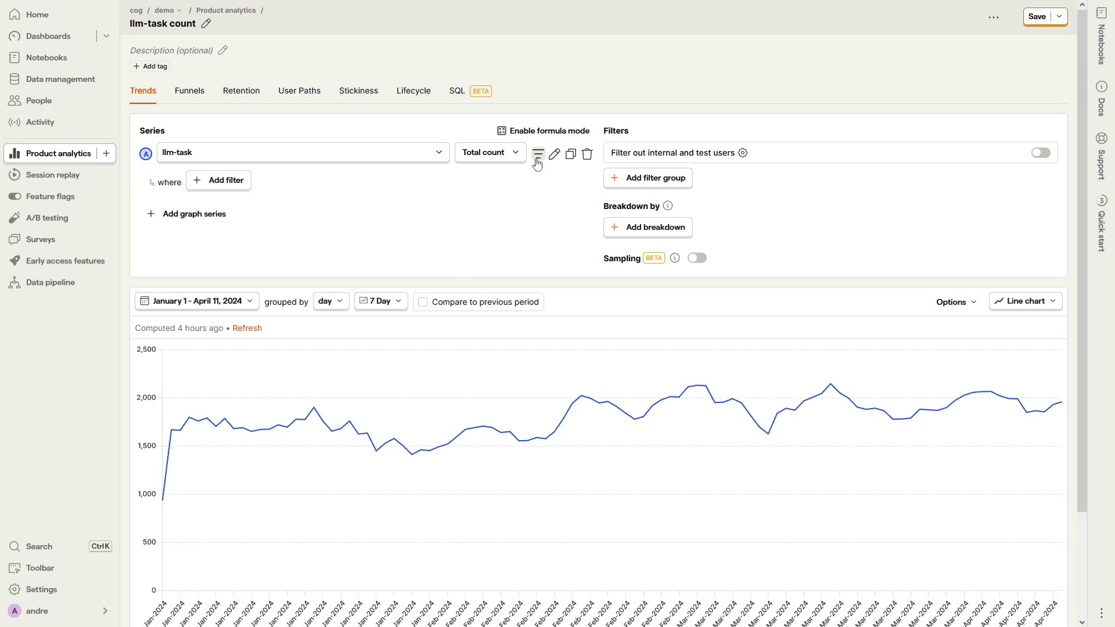
{"action": "left_click", "coordinate": [230, 182]}
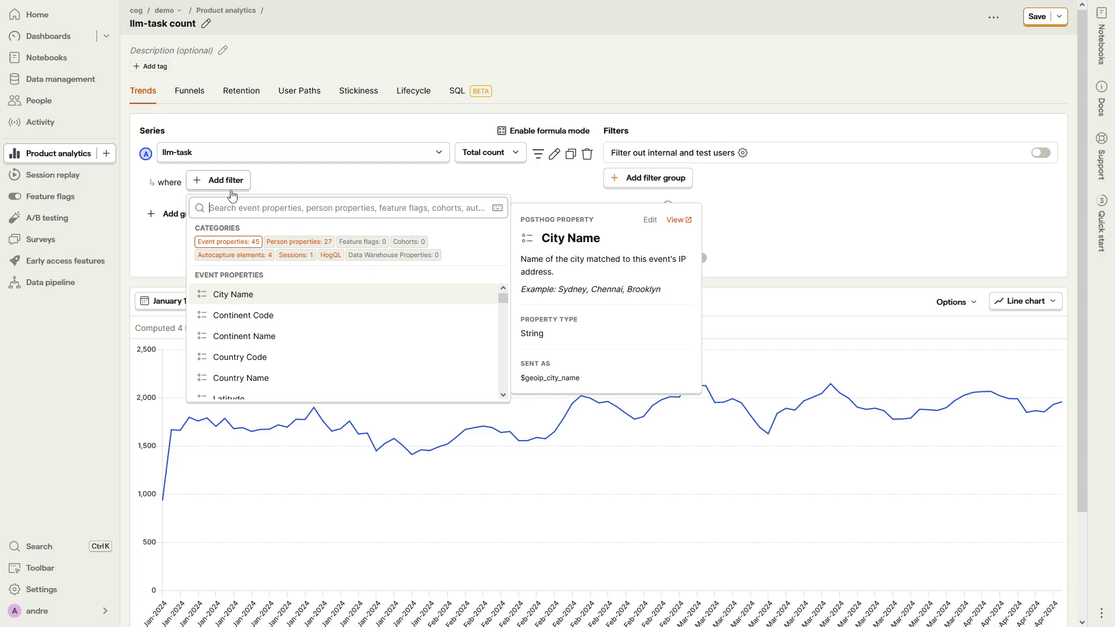
{"action": "type", "text": "user_f"}
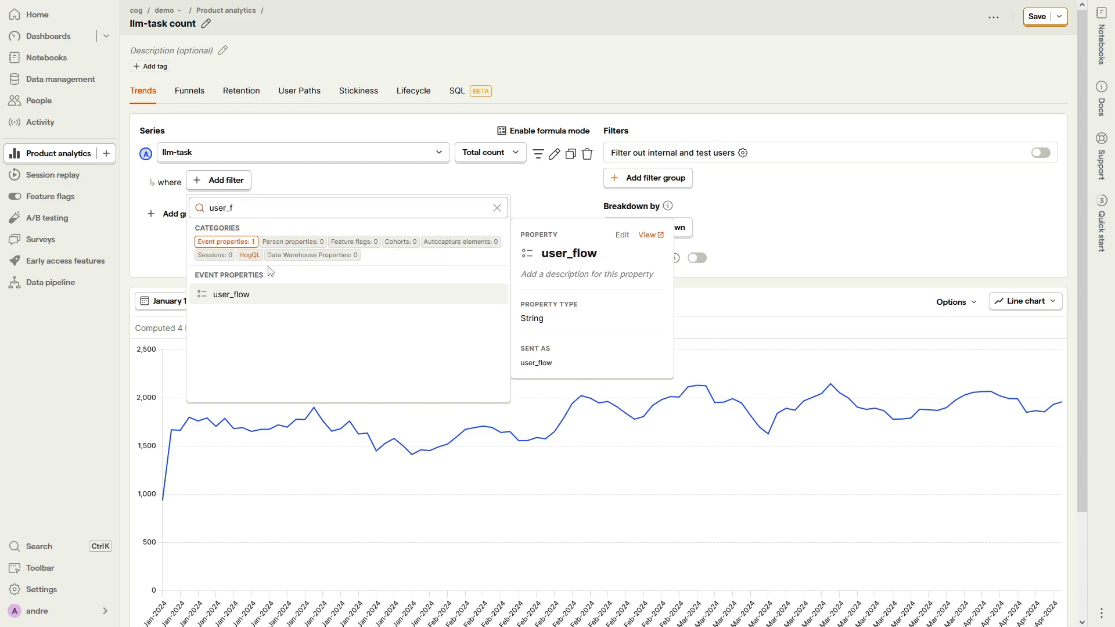
{"action": "key", "text": "Return"}
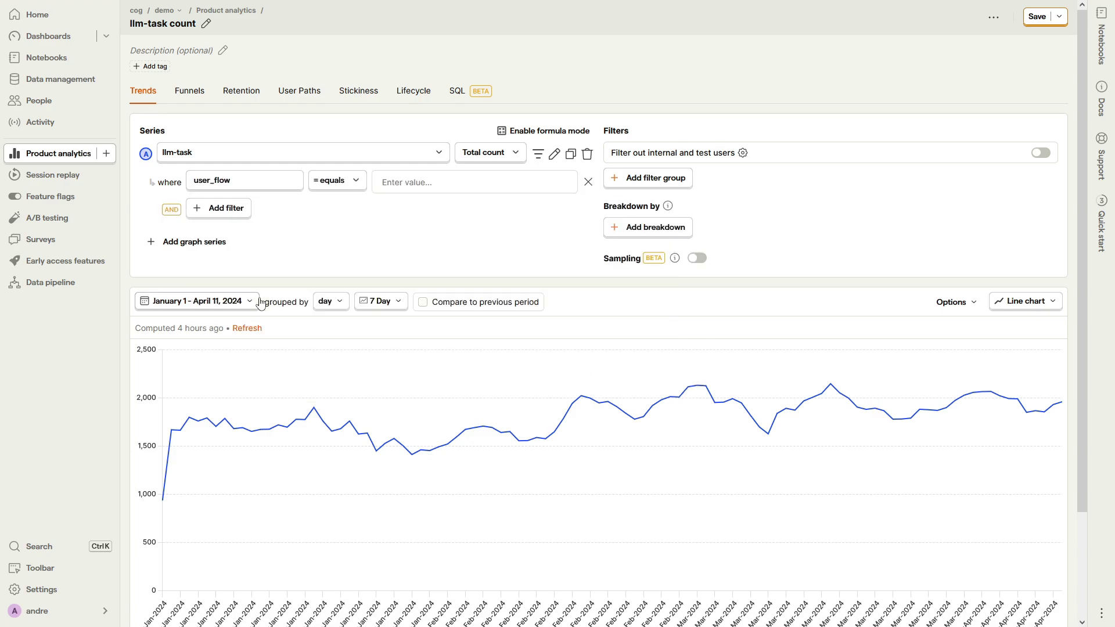
{"action": "left_click", "coordinate": [444, 183]}
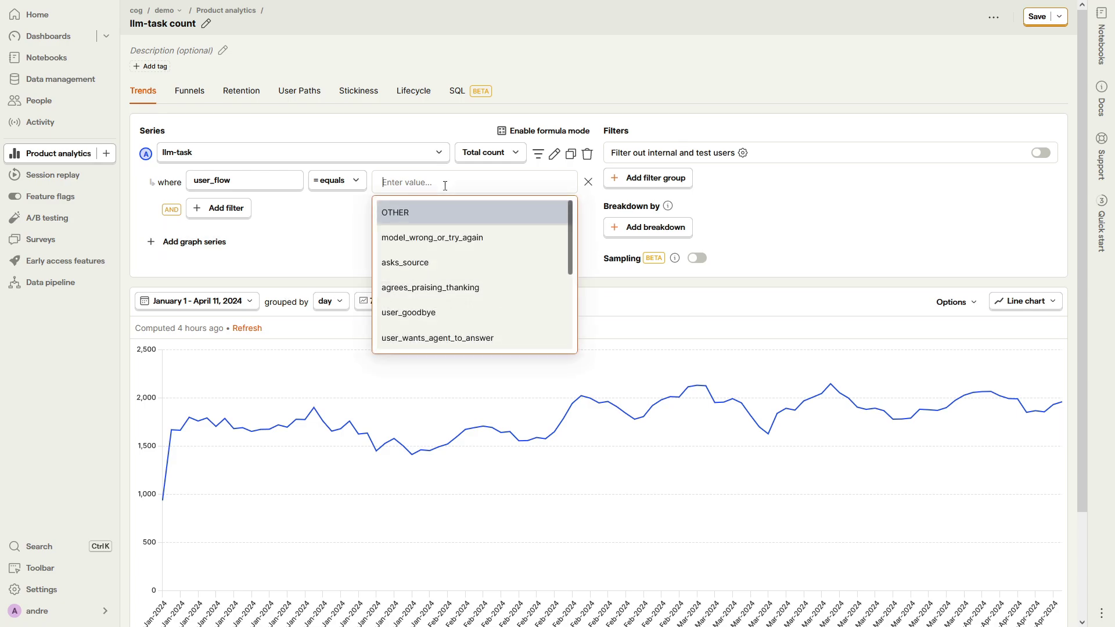
{"action": "left_click", "coordinate": [486, 250]}
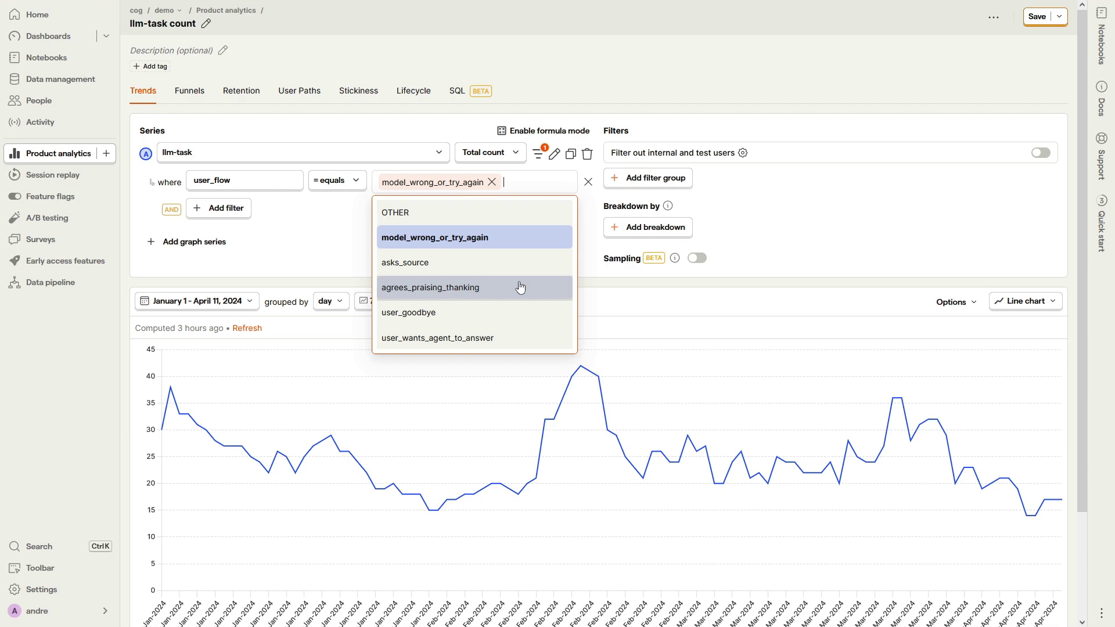
Add user_complains_repetition and lack_of_understandment to the accepted values of the series' user_flow filter.
{"action": "scroll", "coordinate": [514, 291], "scroll_direction": "down", "scroll_amount": 3}
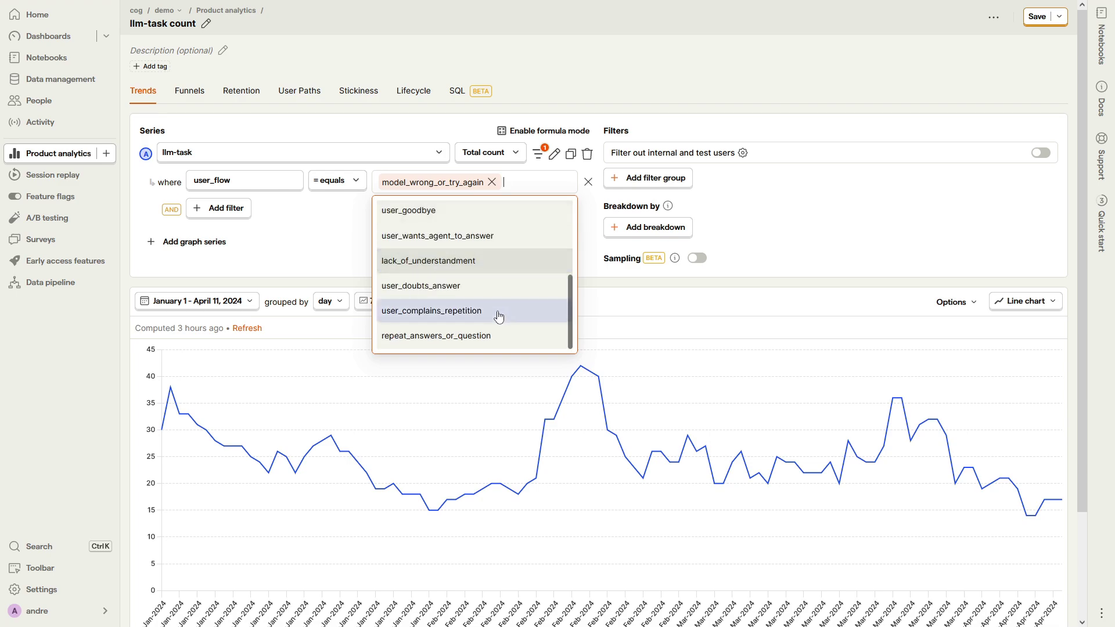
{"action": "left_click", "coordinate": [492, 316]}
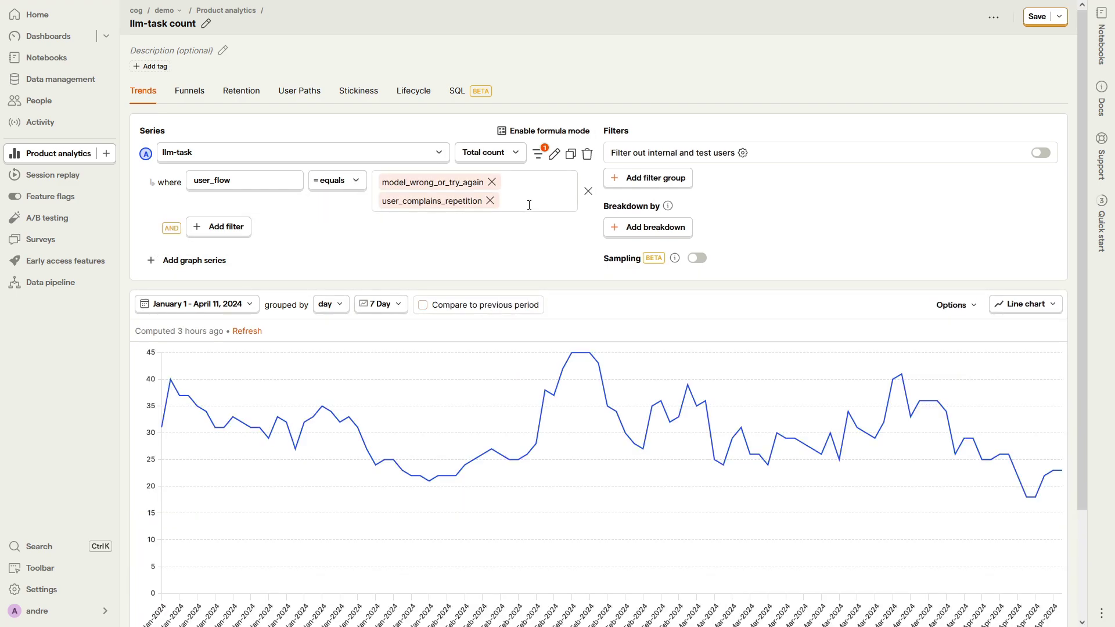
{"action": "scroll", "coordinate": [530, 324], "scroll_direction": "down", "scroll_amount": 1}
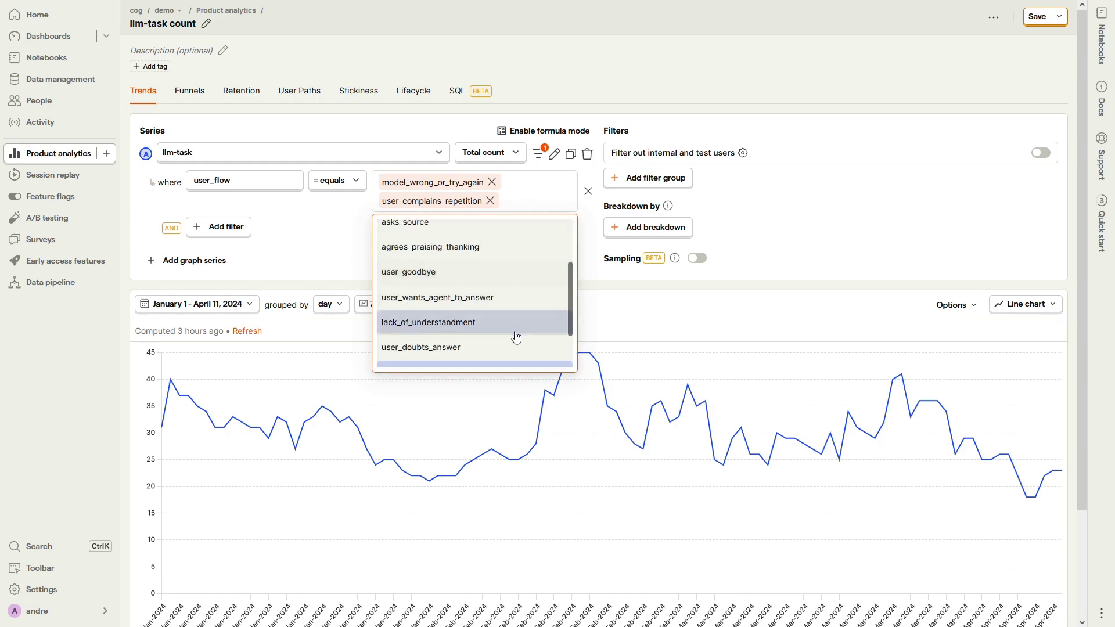
{"action": "scroll", "coordinate": [513, 339], "scroll_direction": "up", "scroll_amount": 1}
{"action": "scroll", "coordinate": [513, 336], "scroll_direction": "down", "scroll_amount": 1}
{"action": "type", "text": "lack"}
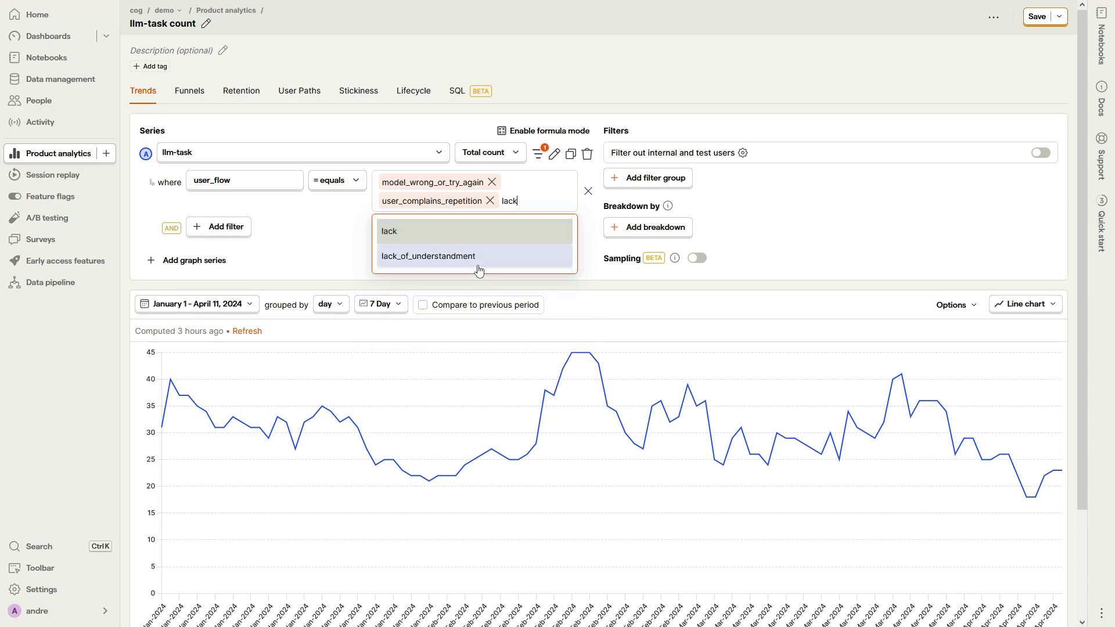
{"action": "left_click", "coordinate": [436, 256]}
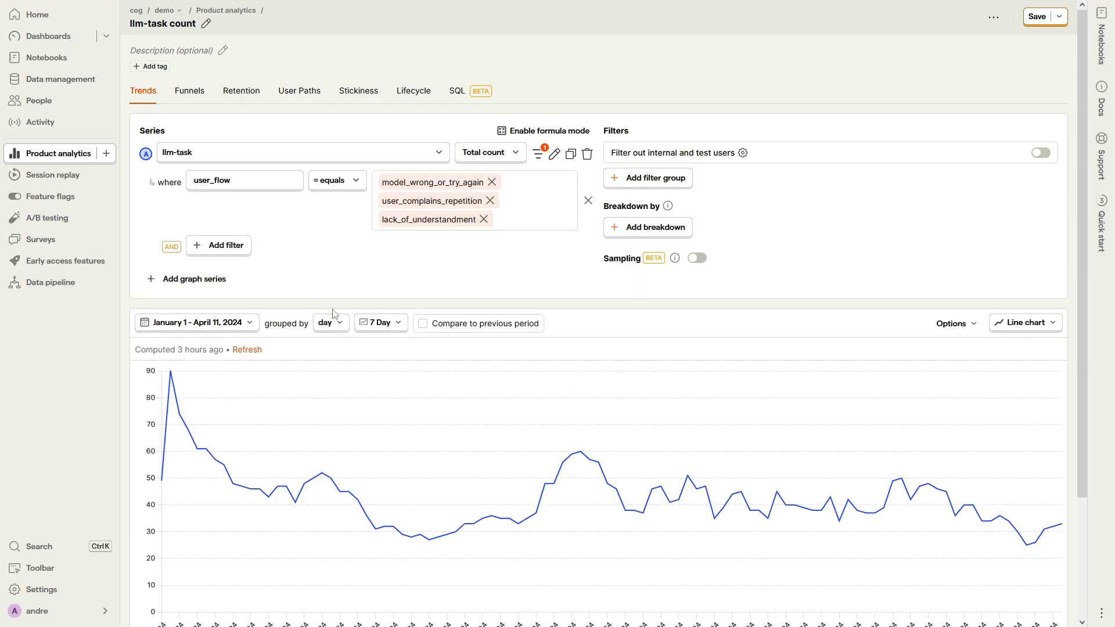
Duplicate the llm-task series and switch the copy's filter property from user_flow to agent_flow.
{"action": "left_click", "coordinate": [571, 155]}
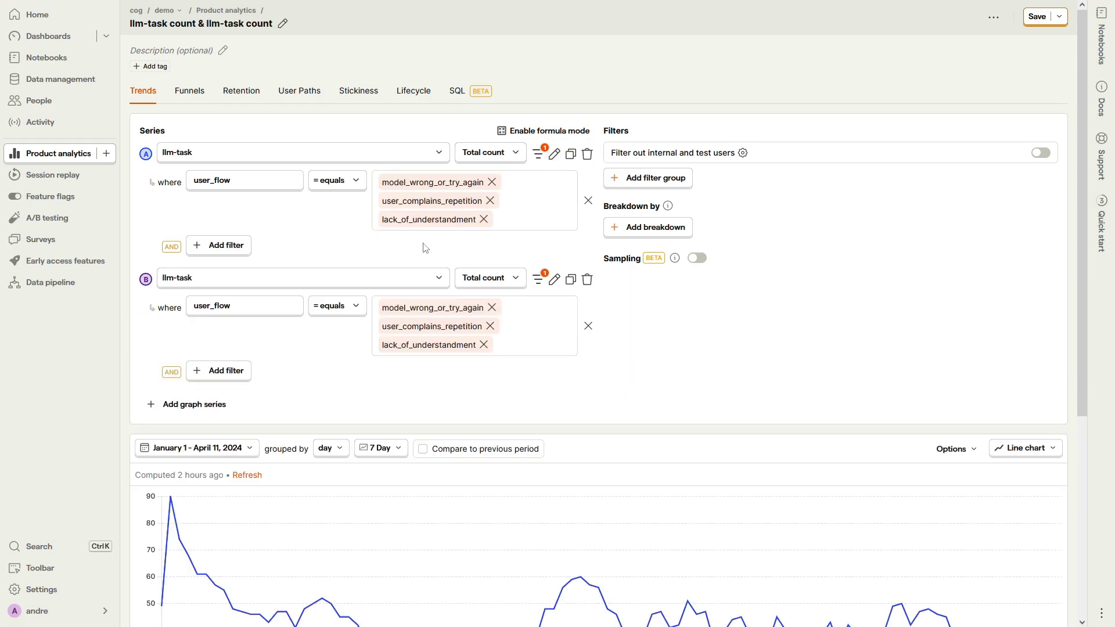
{"action": "left_click", "coordinate": [260, 307]}
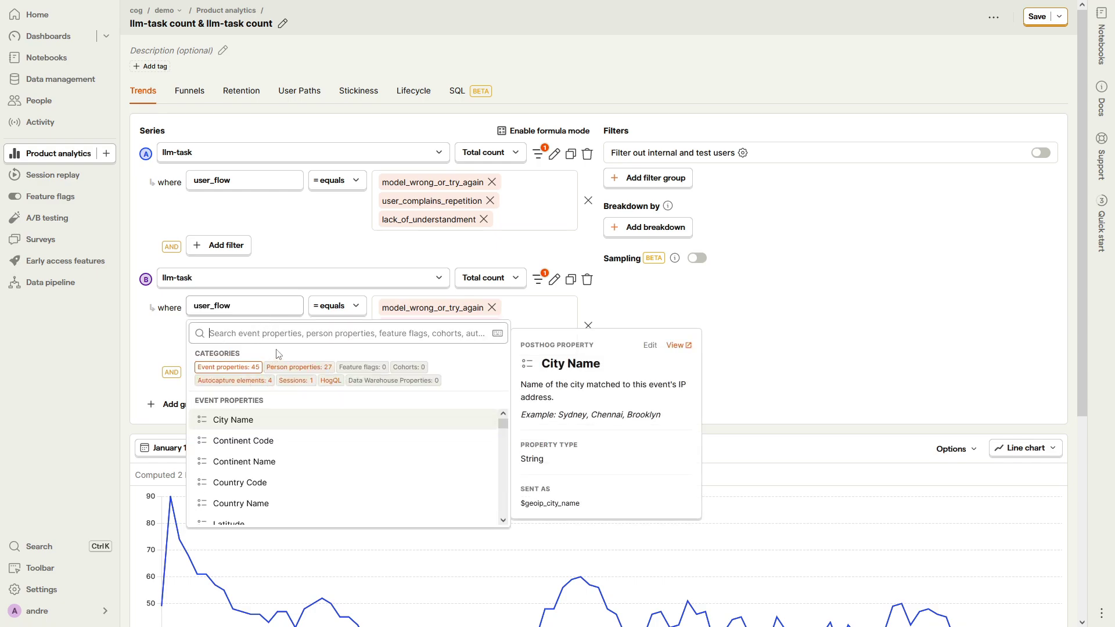
{"action": "left_click", "coordinate": [253, 314]}
{"action": "left_click", "coordinate": [249, 313]}
{"action": "type", "text": "a"}
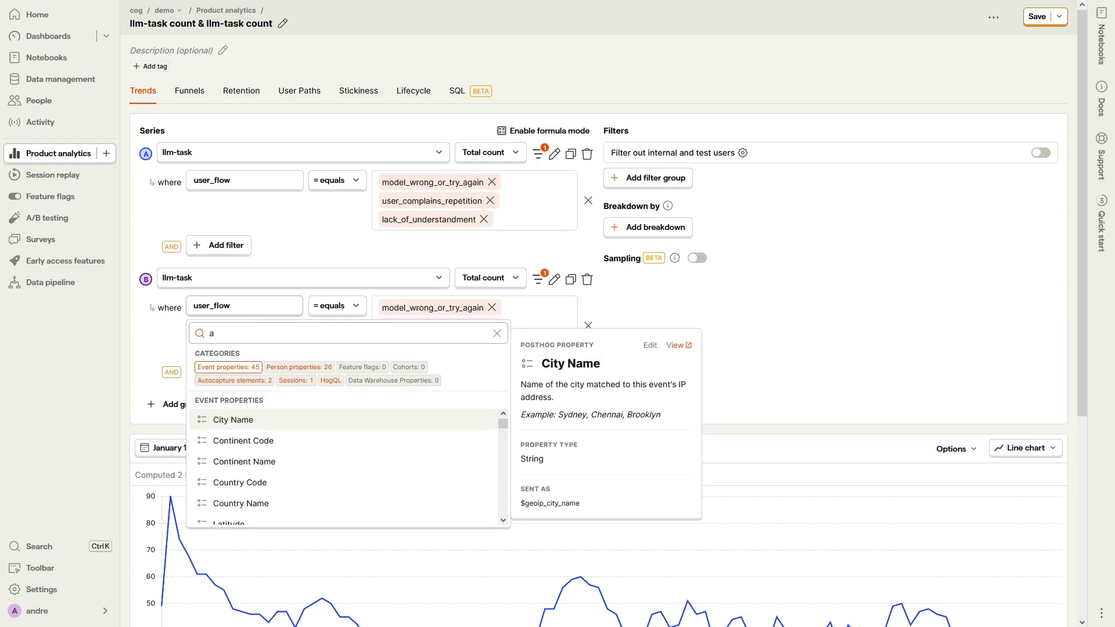
{"action": "type", "text": "gent"}
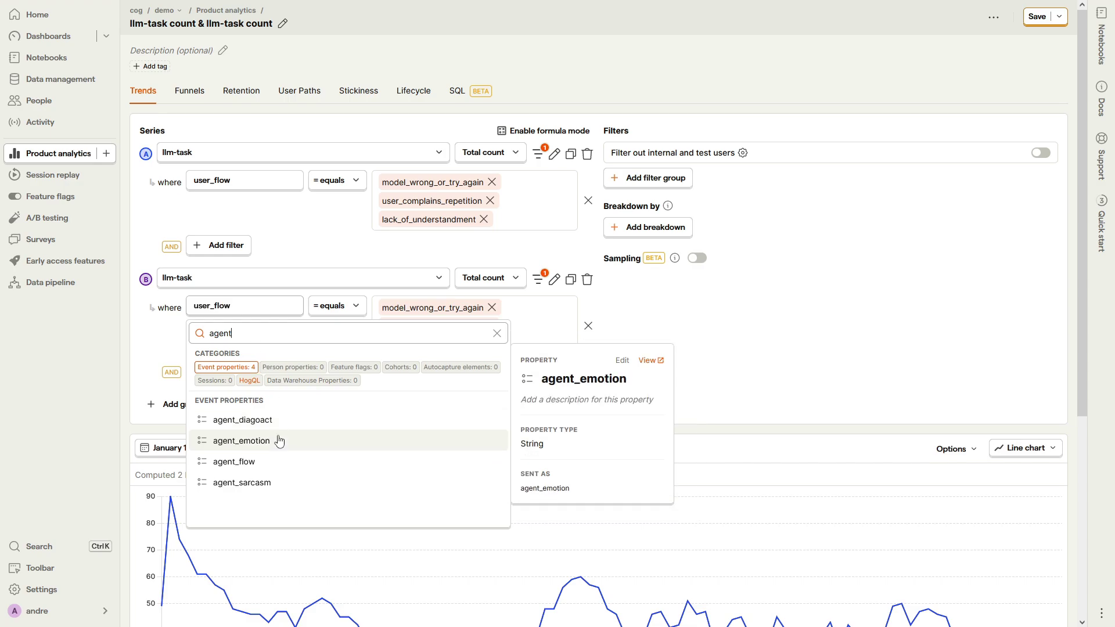
{"action": "left_click", "coordinate": [272, 460]}
Set the second series' agent_flow filter to equal agent_apology_error_mistake or agent_apology_unsatisfactory.
{"action": "left_click", "coordinate": [390, 309]}
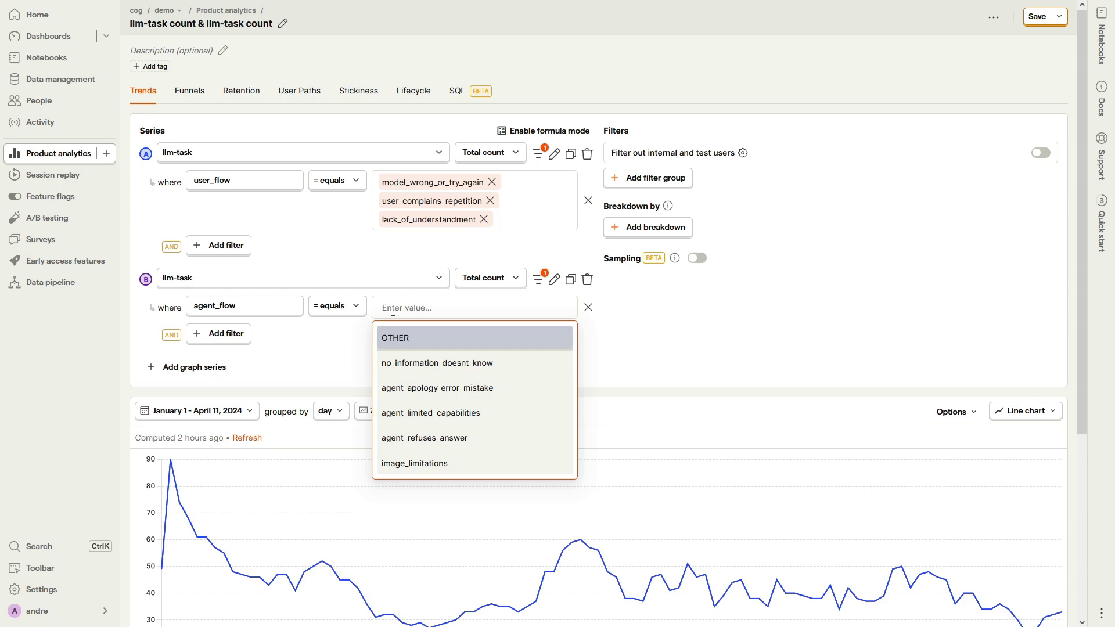
{"action": "left_click", "coordinate": [434, 389]}
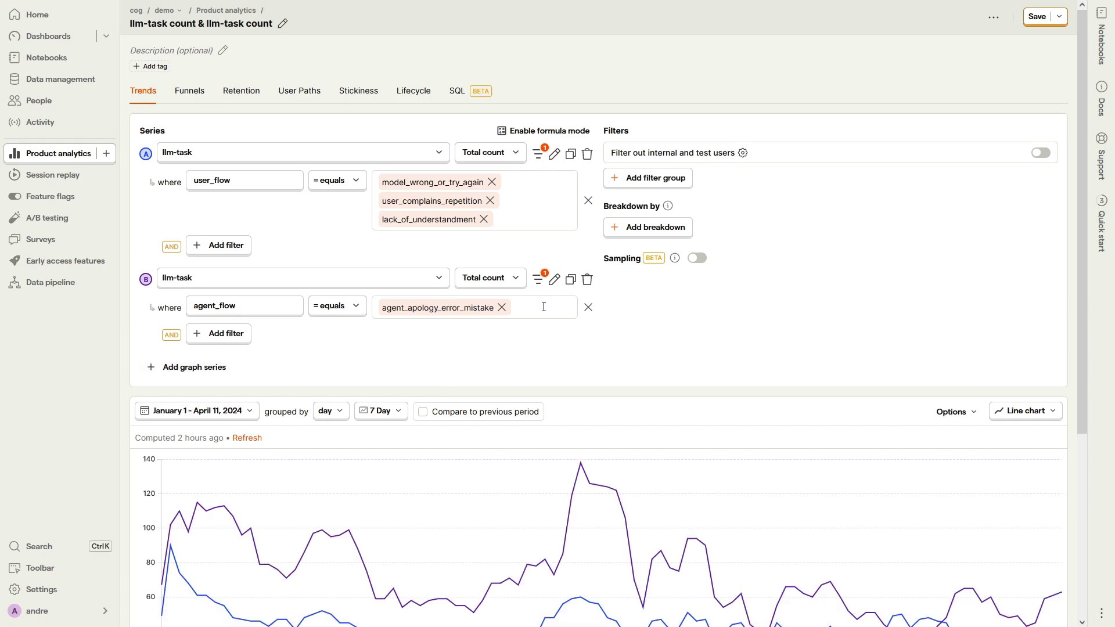
{"action": "left_click", "coordinate": [541, 307]}
{"action": "scroll", "coordinate": [523, 411], "scroll_direction": "down", "scroll_amount": 1}
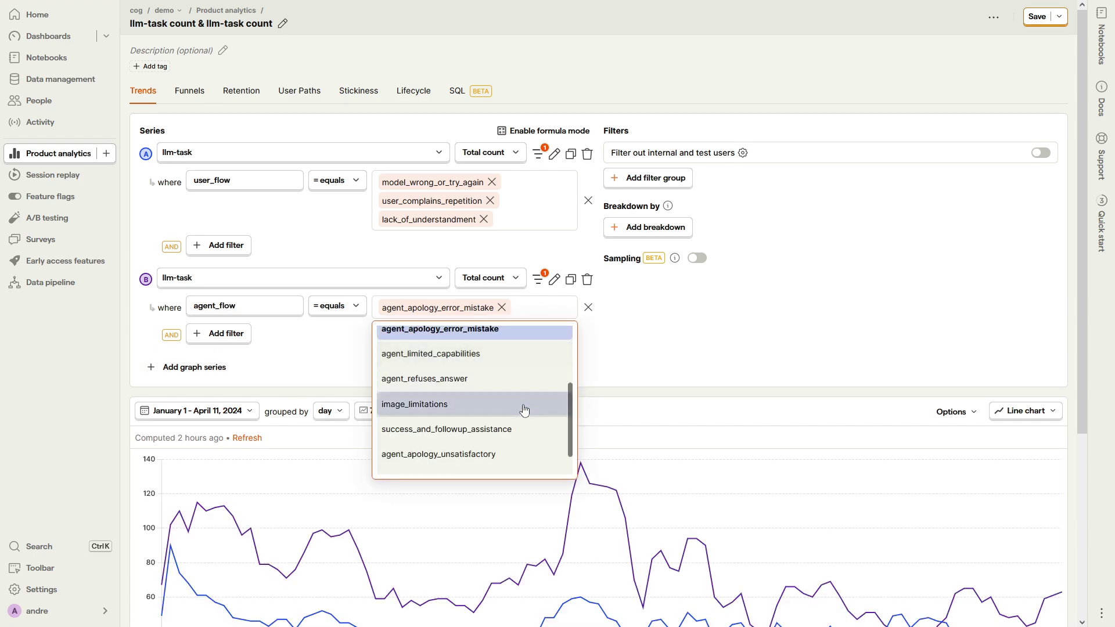
{"action": "left_click", "coordinate": [510, 464]}
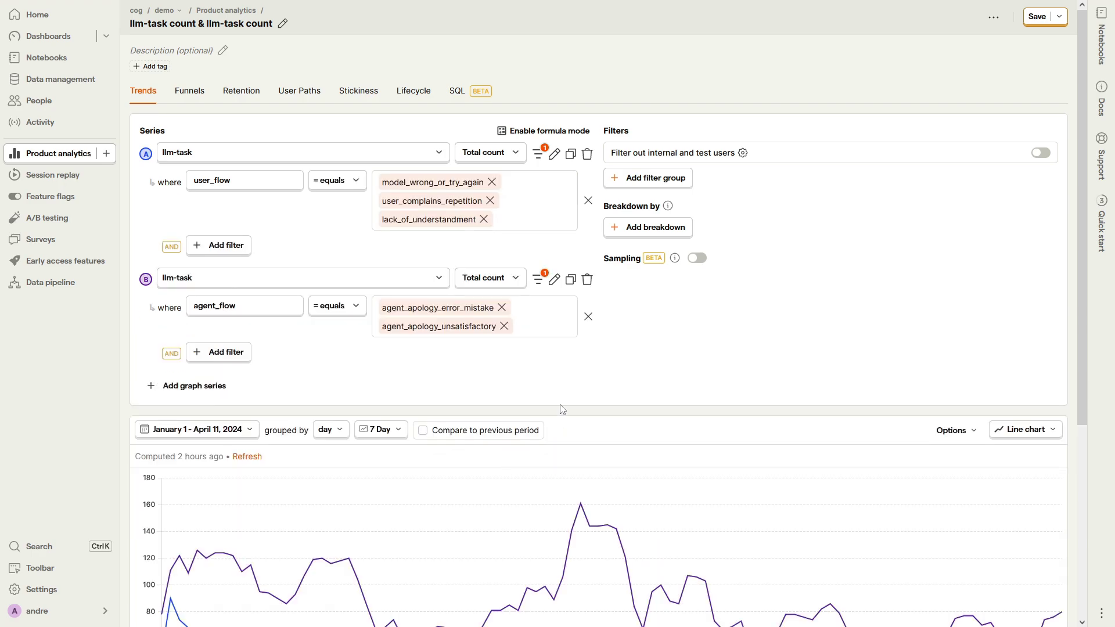
Save the two-series llm-task insight and add it to the User Growth & User Satisfaction dashboard.
{"action": "scroll", "coordinate": [562, 409], "scroll_direction": "down", "scroll_amount": 4}
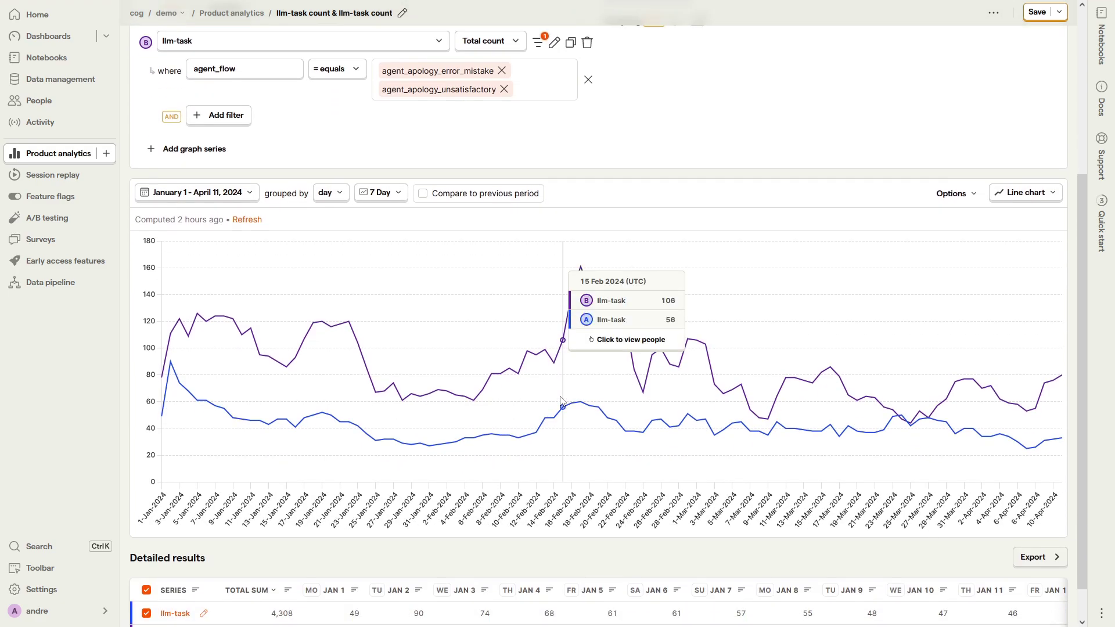
{"action": "scroll", "coordinate": [557, 348], "scroll_direction": "up", "scroll_amount": 1}
{"action": "scroll", "coordinate": [475, 497], "scroll_direction": "up", "scroll_amount": 3}
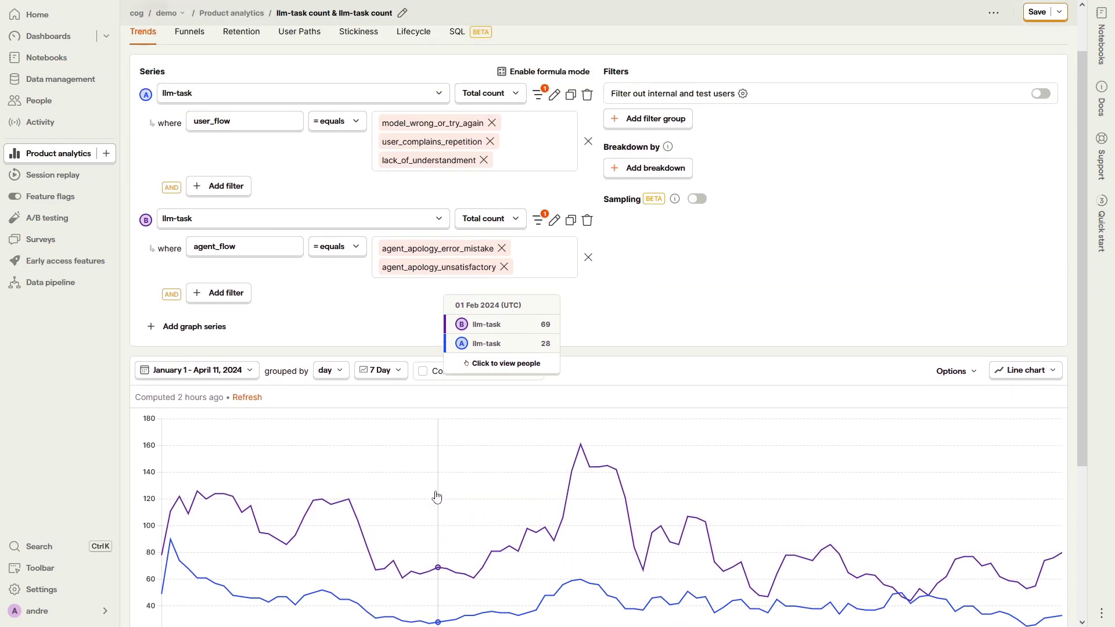
{"action": "scroll", "coordinate": [437, 497], "scroll_direction": "down", "scroll_amount": 1}
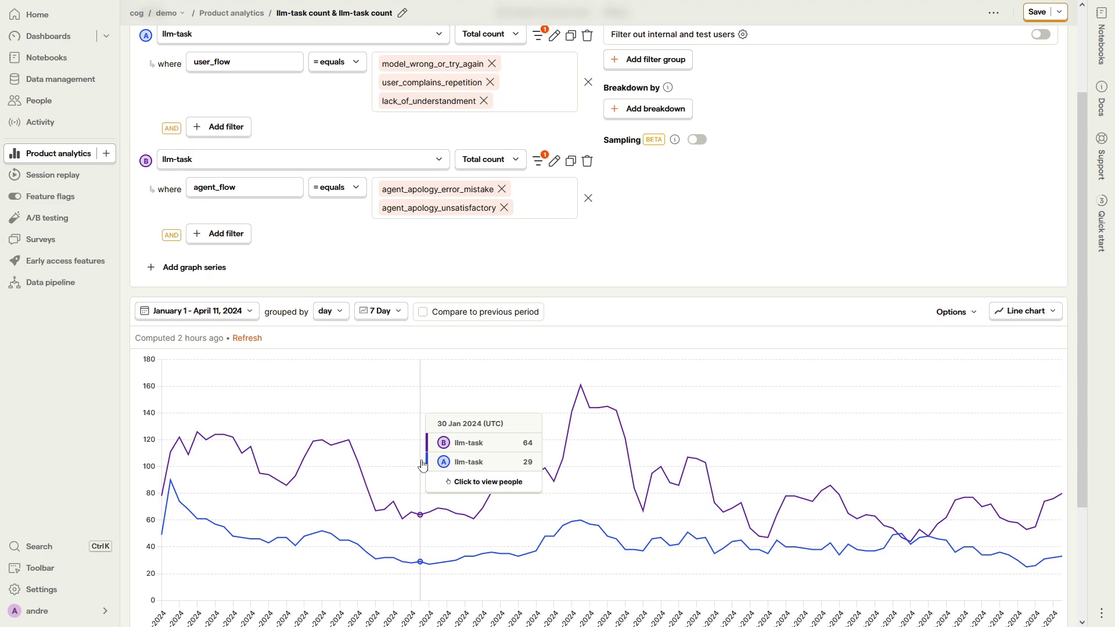
{"action": "scroll", "coordinate": [422, 467], "scroll_direction": "down", "scroll_amount": 1}
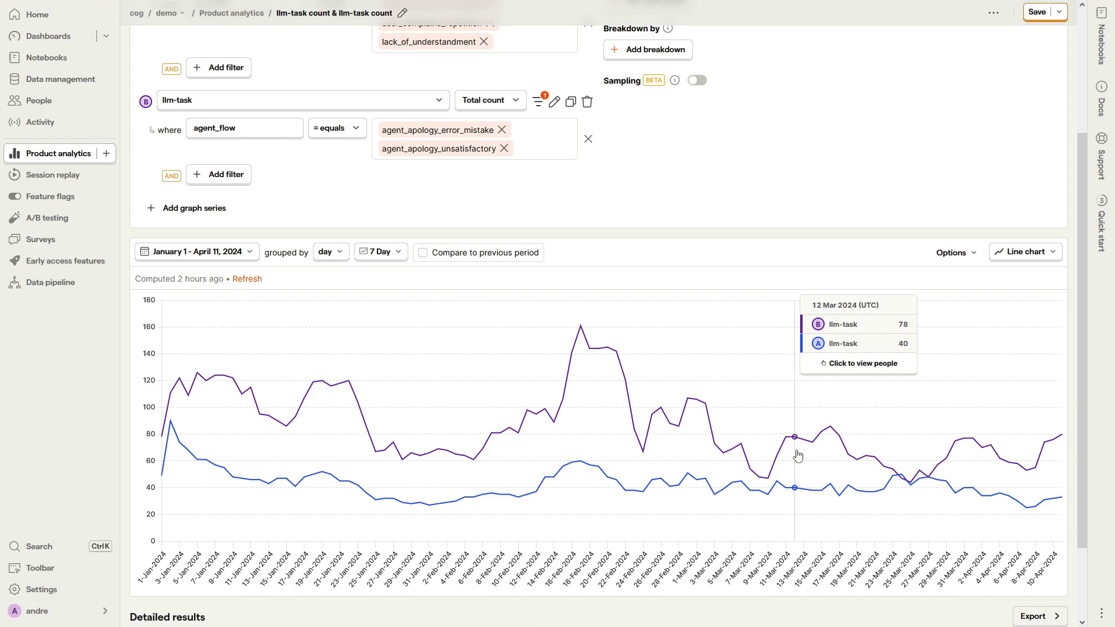
{"action": "scroll", "coordinate": [807, 430], "scroll_direction": "up", "scroll_amount": 3}
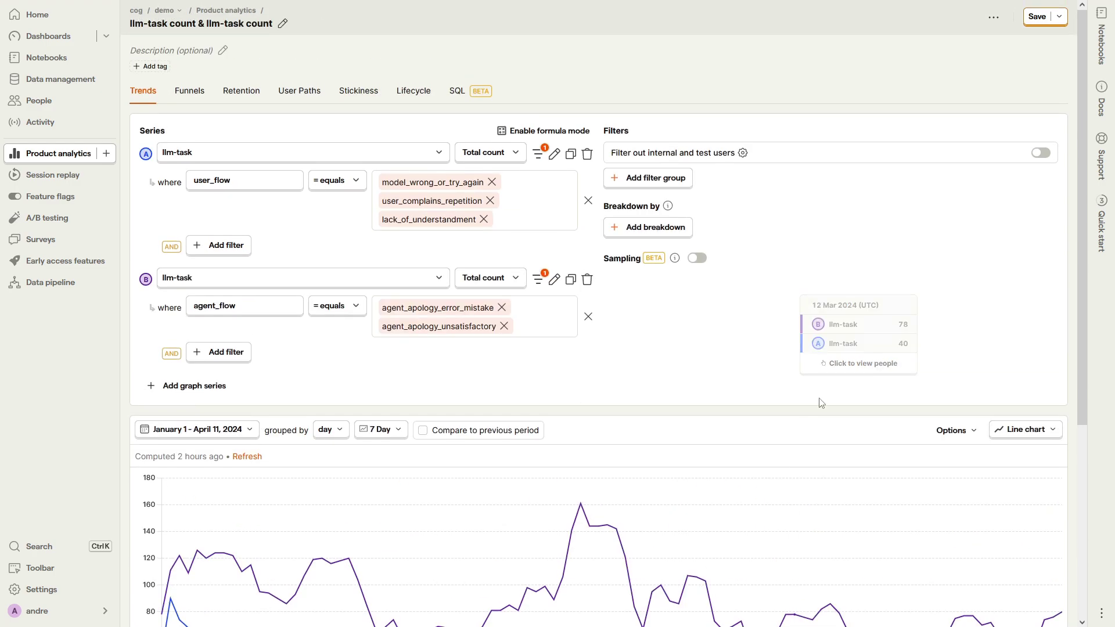
{"action": "left_click", "coordinate": [1031, 20]}
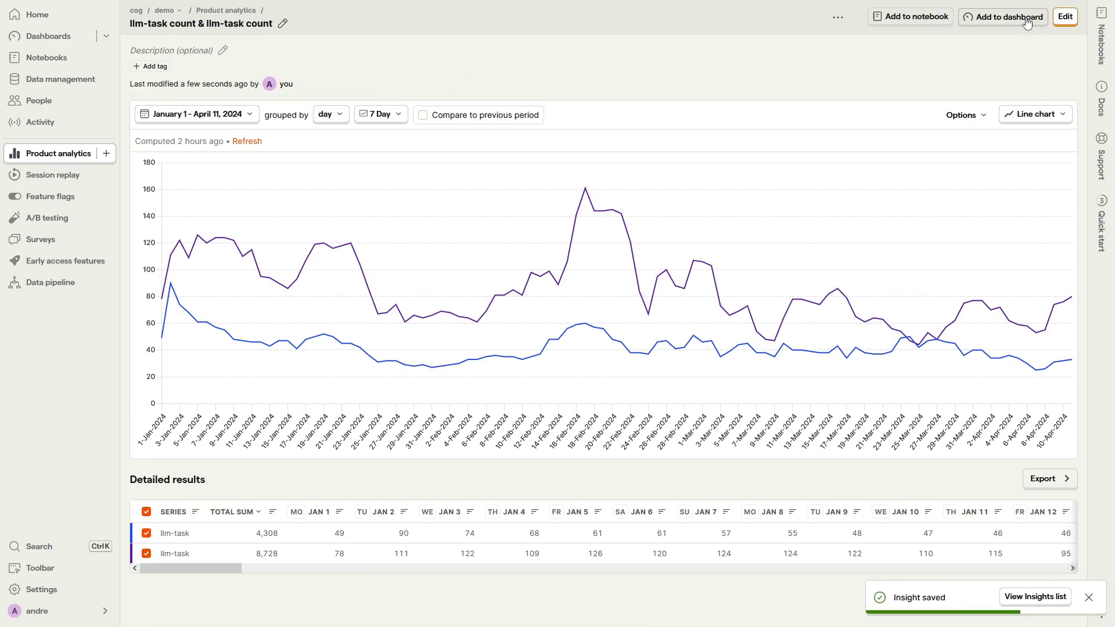
{"action": "left_click", "coordinate": [1026, 22]}
{"action": "left_click", "coordinate": [525, 228]}
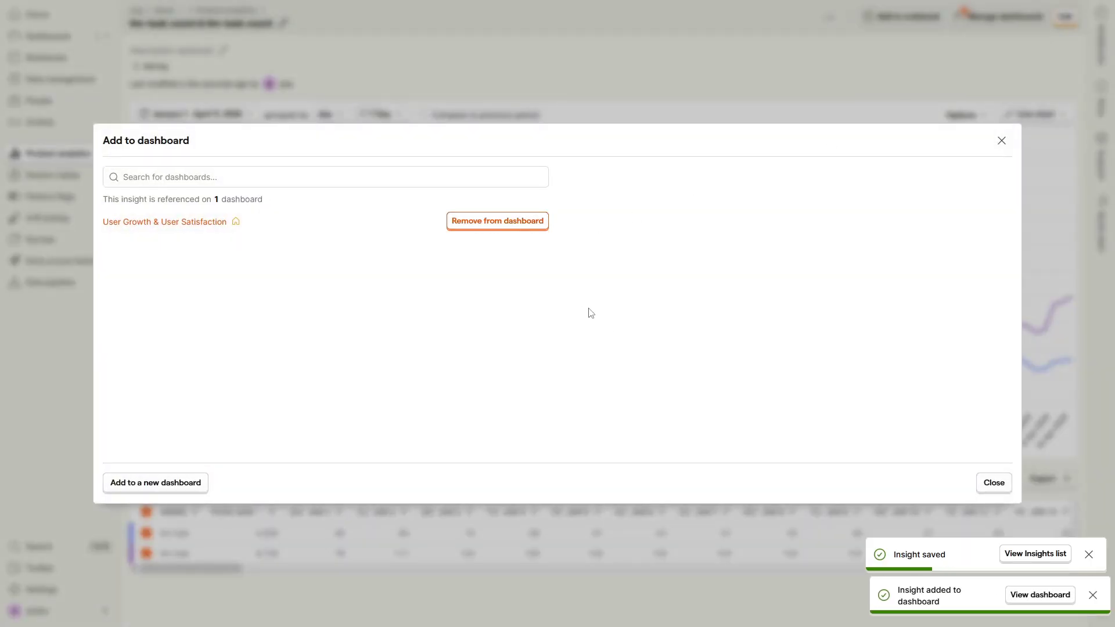
Open the User Growth & User Satisfaction dashboard and compare the new llm-task chart with the thumbs-down, interrupted-generation and text-disapproval charts.
{"action": "left_click", "coordinate": [1039, 595]}
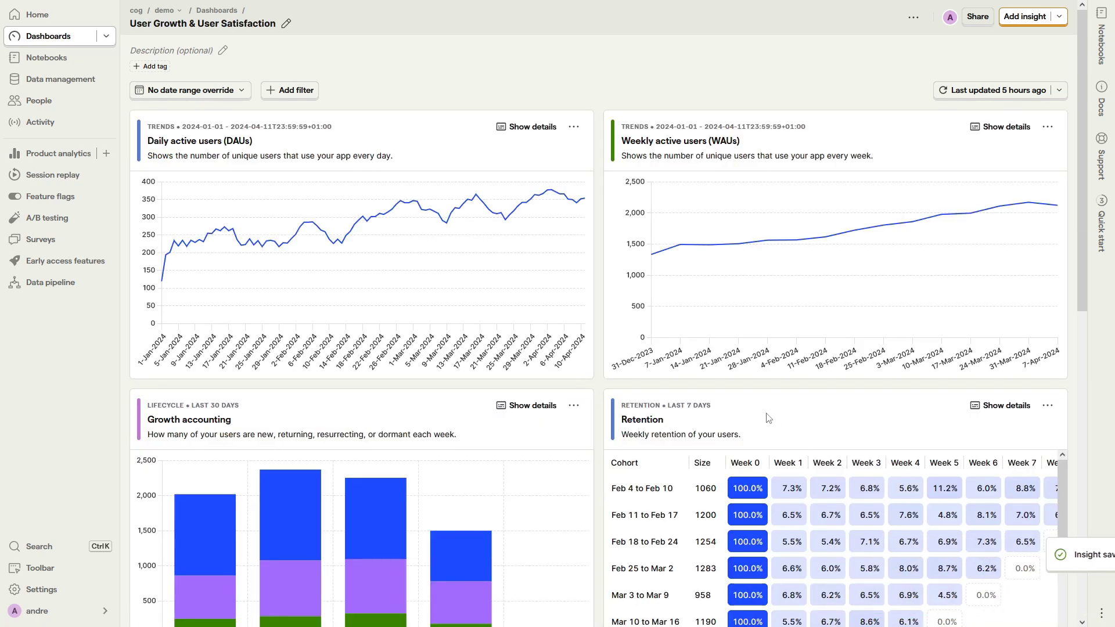
{"action": "scroll", "coordinate": [768, 418], "scroll_direction": "down", "scroll_amount": 8}
{"action": "mouse_move", "coordinate": [744, 398]}
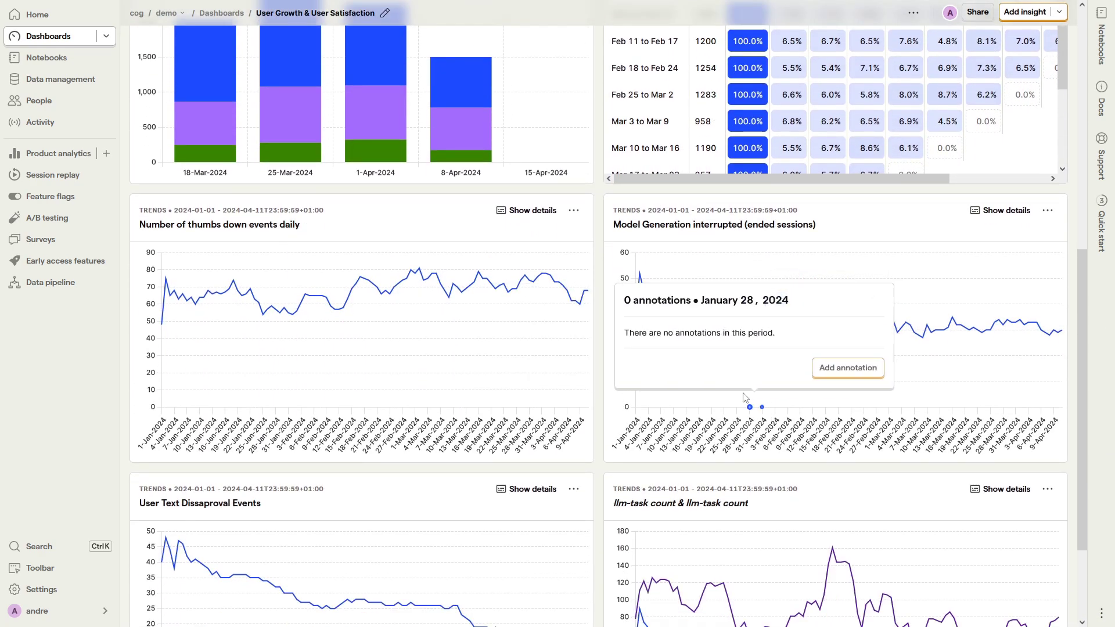
{"action": "scroll", "coordinate": [697, 401], "scroll_direction": "down", "scroll_amount": 2}
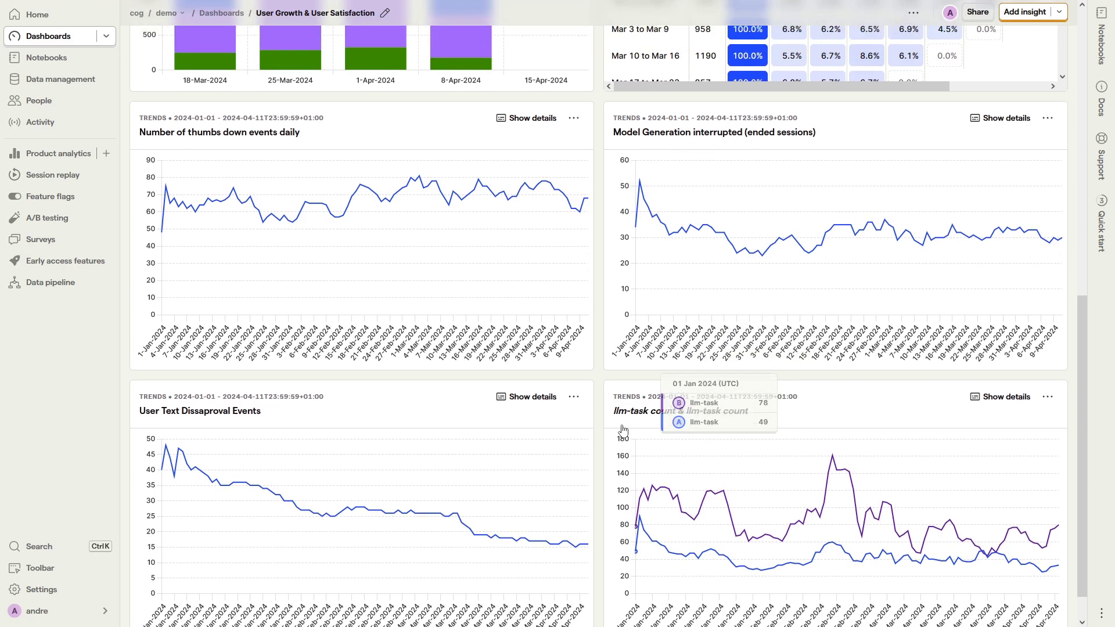
{"action": "scroll", "coordinate": [622, 429], "scroll_direction": "up", "scroll_amount": 2}
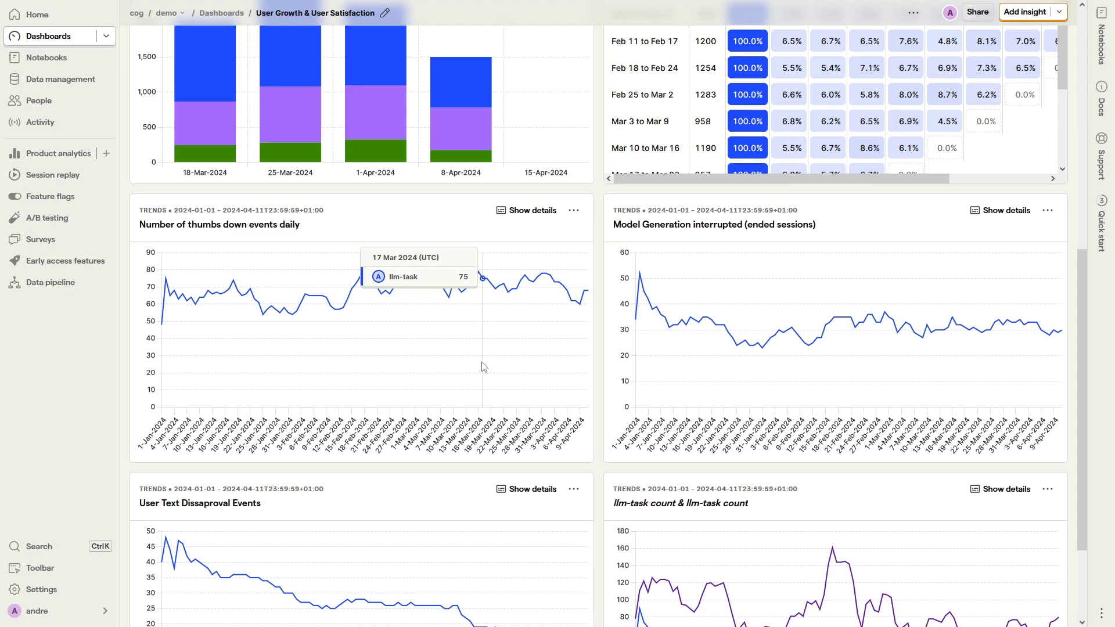
{"action": "scroll", "coordinate": [481, 367], "scroll_direction": "down", "scroll_amount": 2}
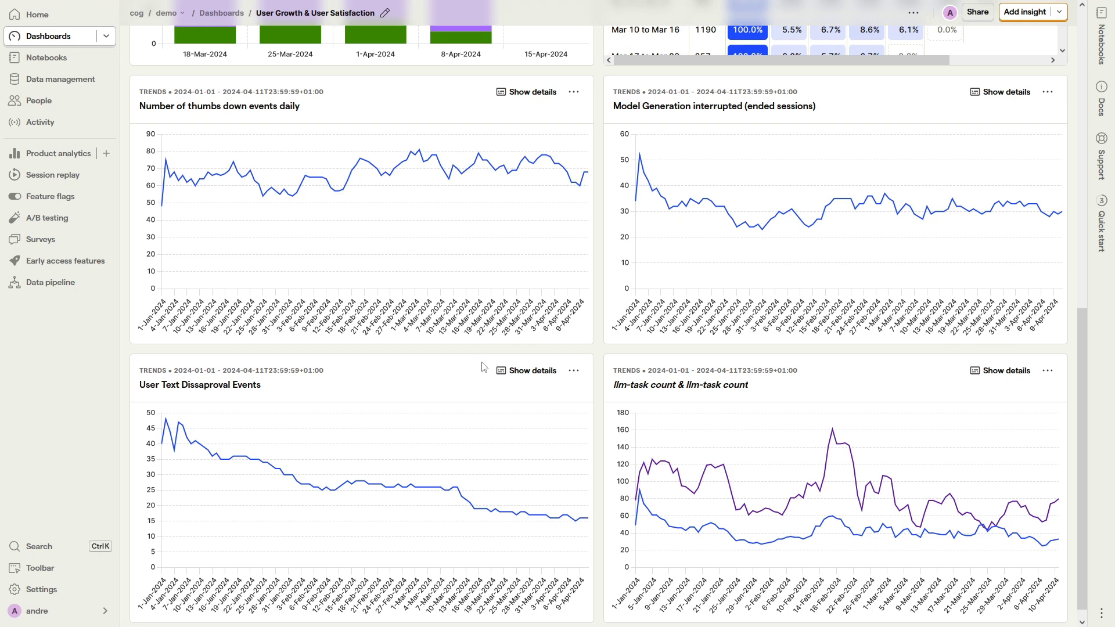
{"action": "scroll", "coordinate": [669, 441], "scroll_direction": "up", "scroll_amount": 1}
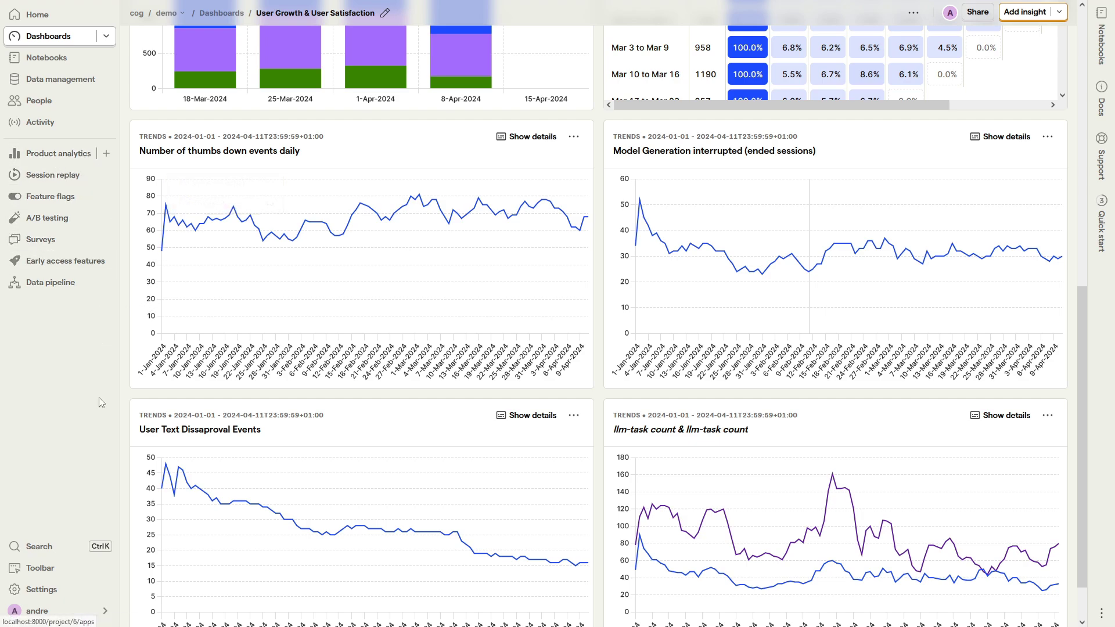
Open the data pipeline's app management page to view the installed and available apps.
{"action": "left_click", "coordinate": [56, 286]}
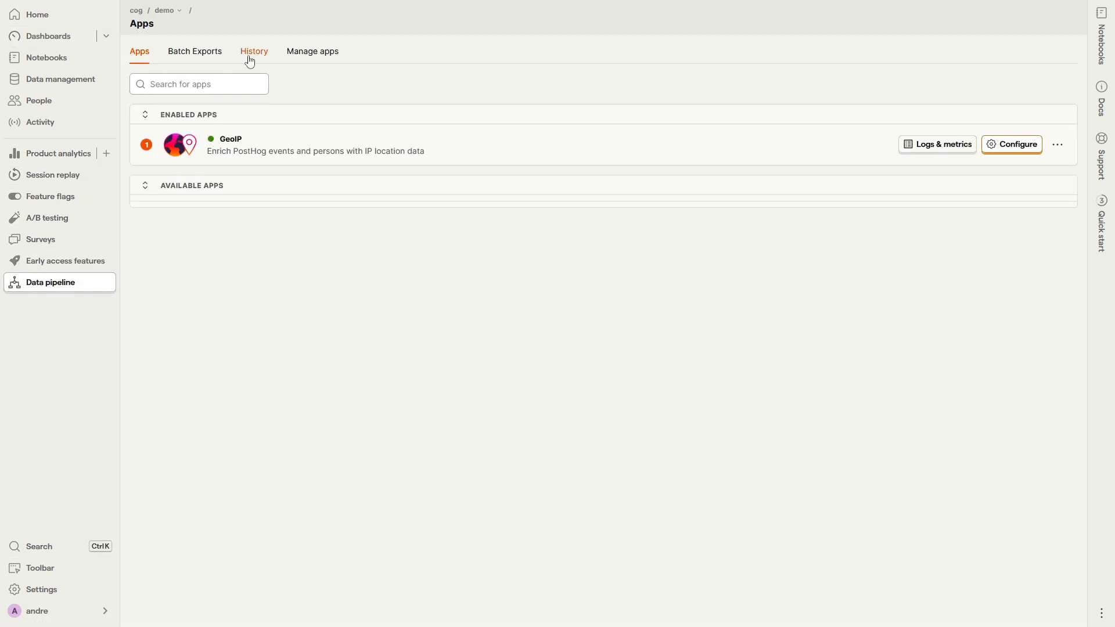
{"action": "left_click", "coordinate": [302, 56]}
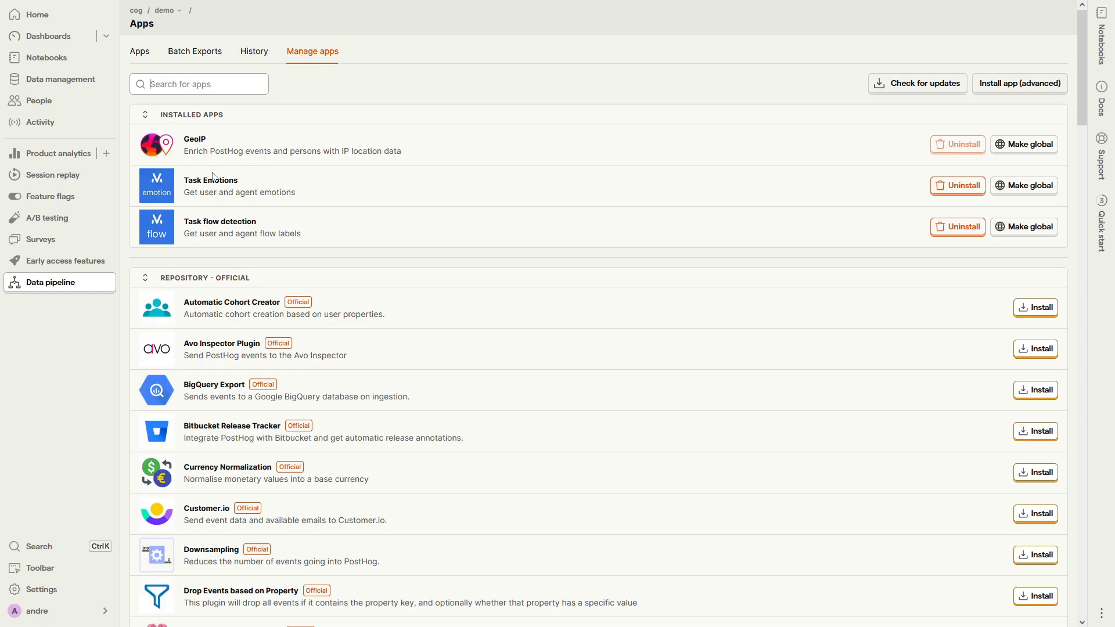